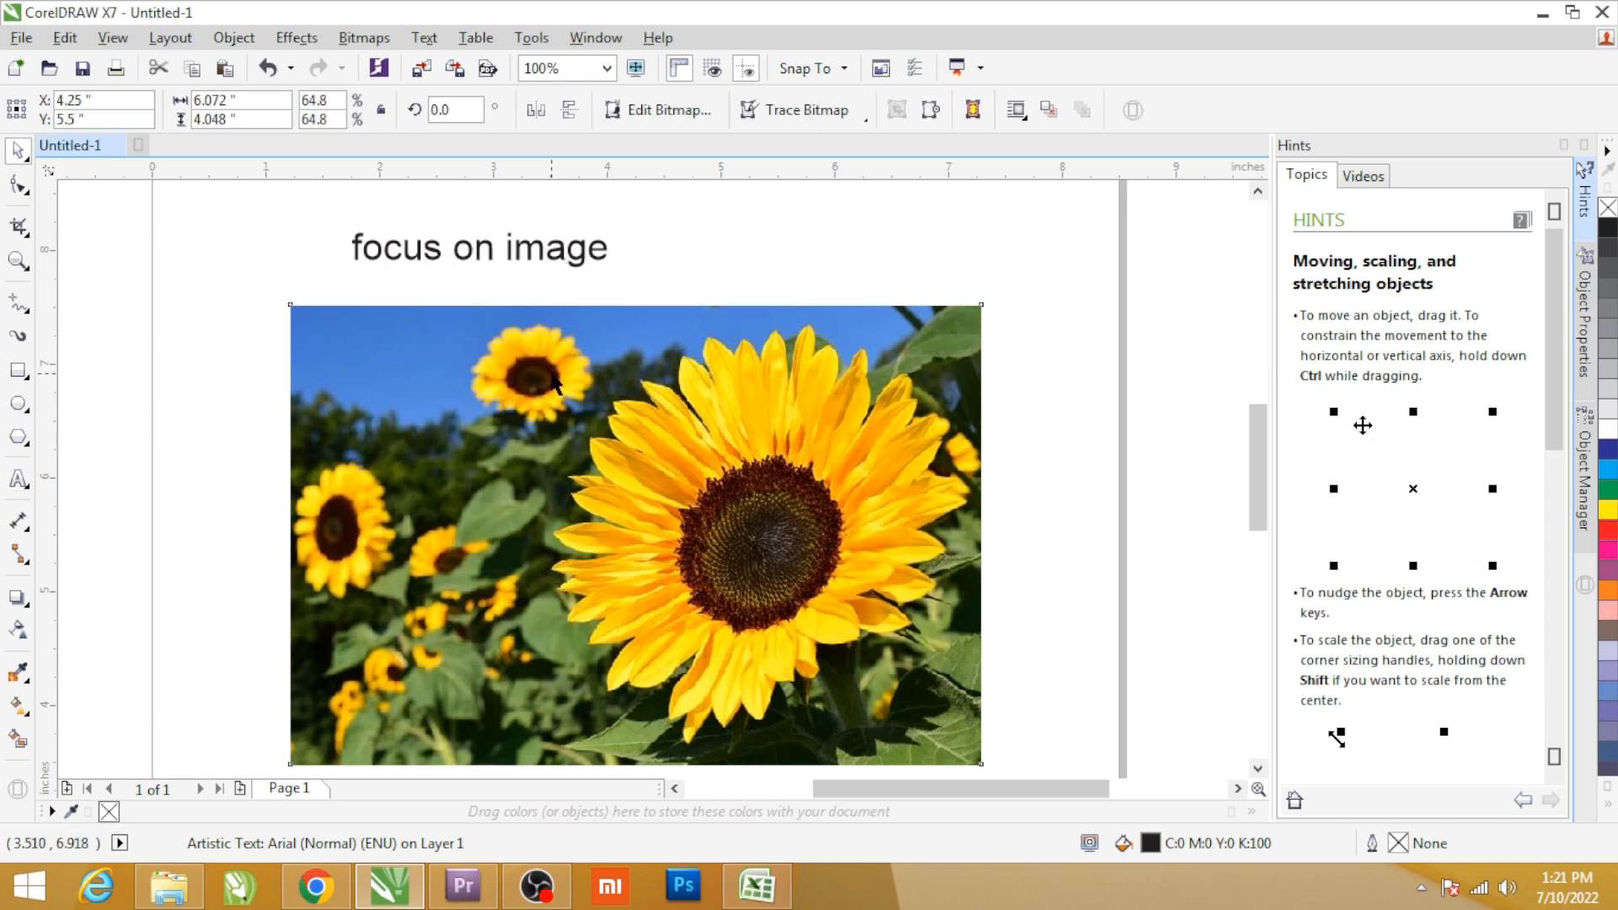
Align the "focus on image" text centrally with the sunflower picture along the vertical centre line.
{"action": "left_click", "coordinate": [580, 260]}
{"action": "left_click", "coordinate": [608, 399], "text": "shift"}
{"action": "key", "text": "c"}
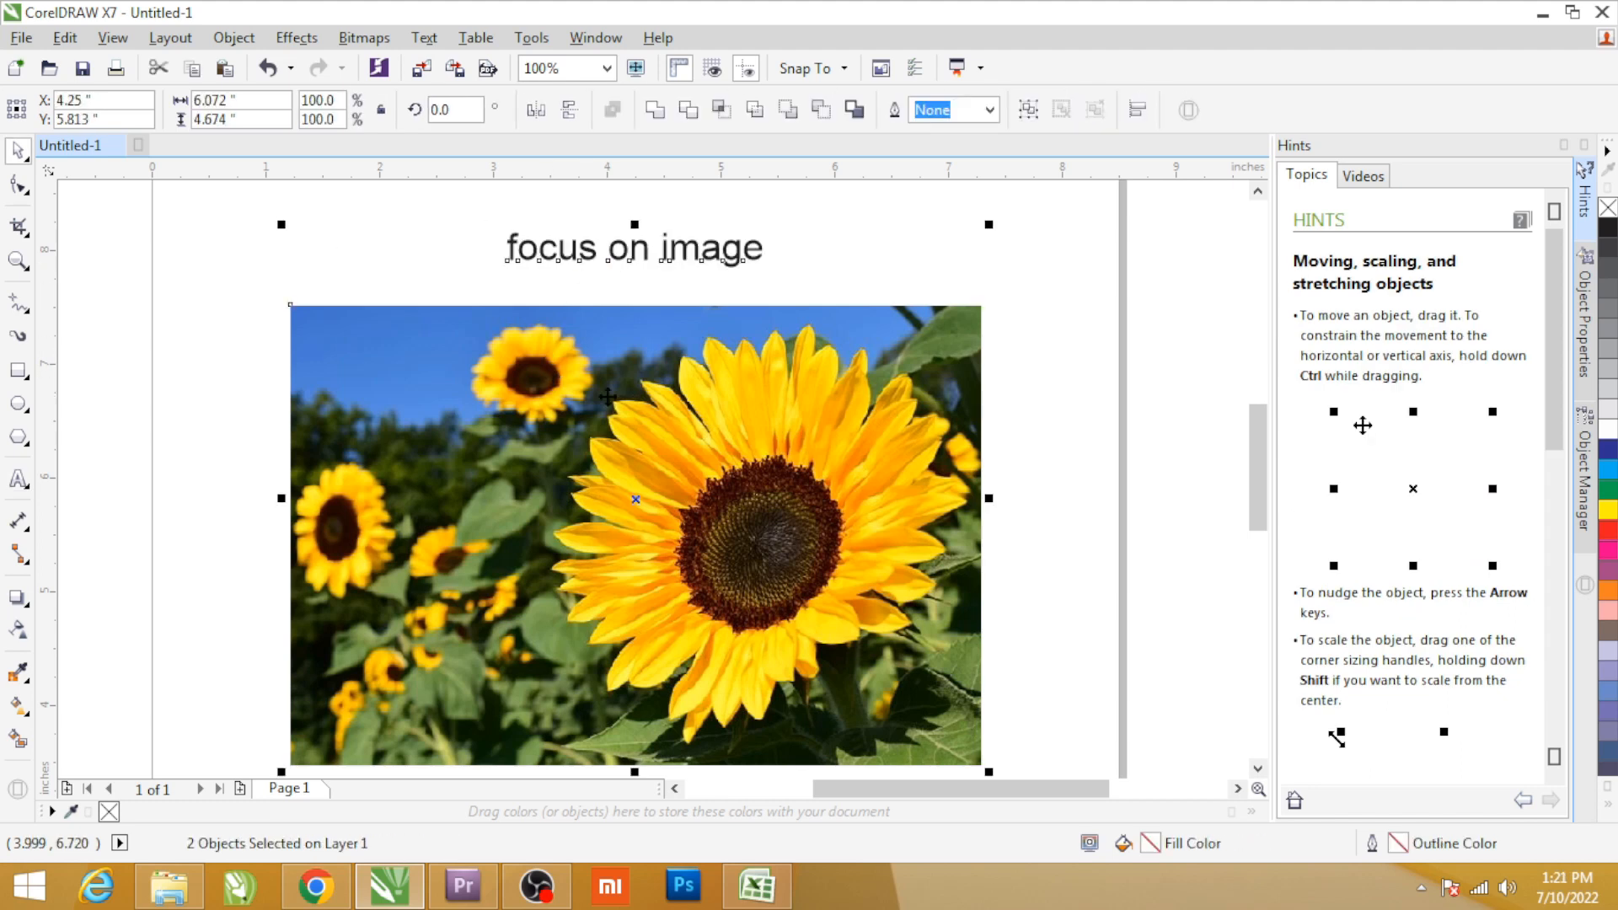
{"action": "left_click", "coordinate": [523, 402]}
{"action": "left_click_drag", "start_coordinate": [523, 403], "coordinate": [764, 339]}
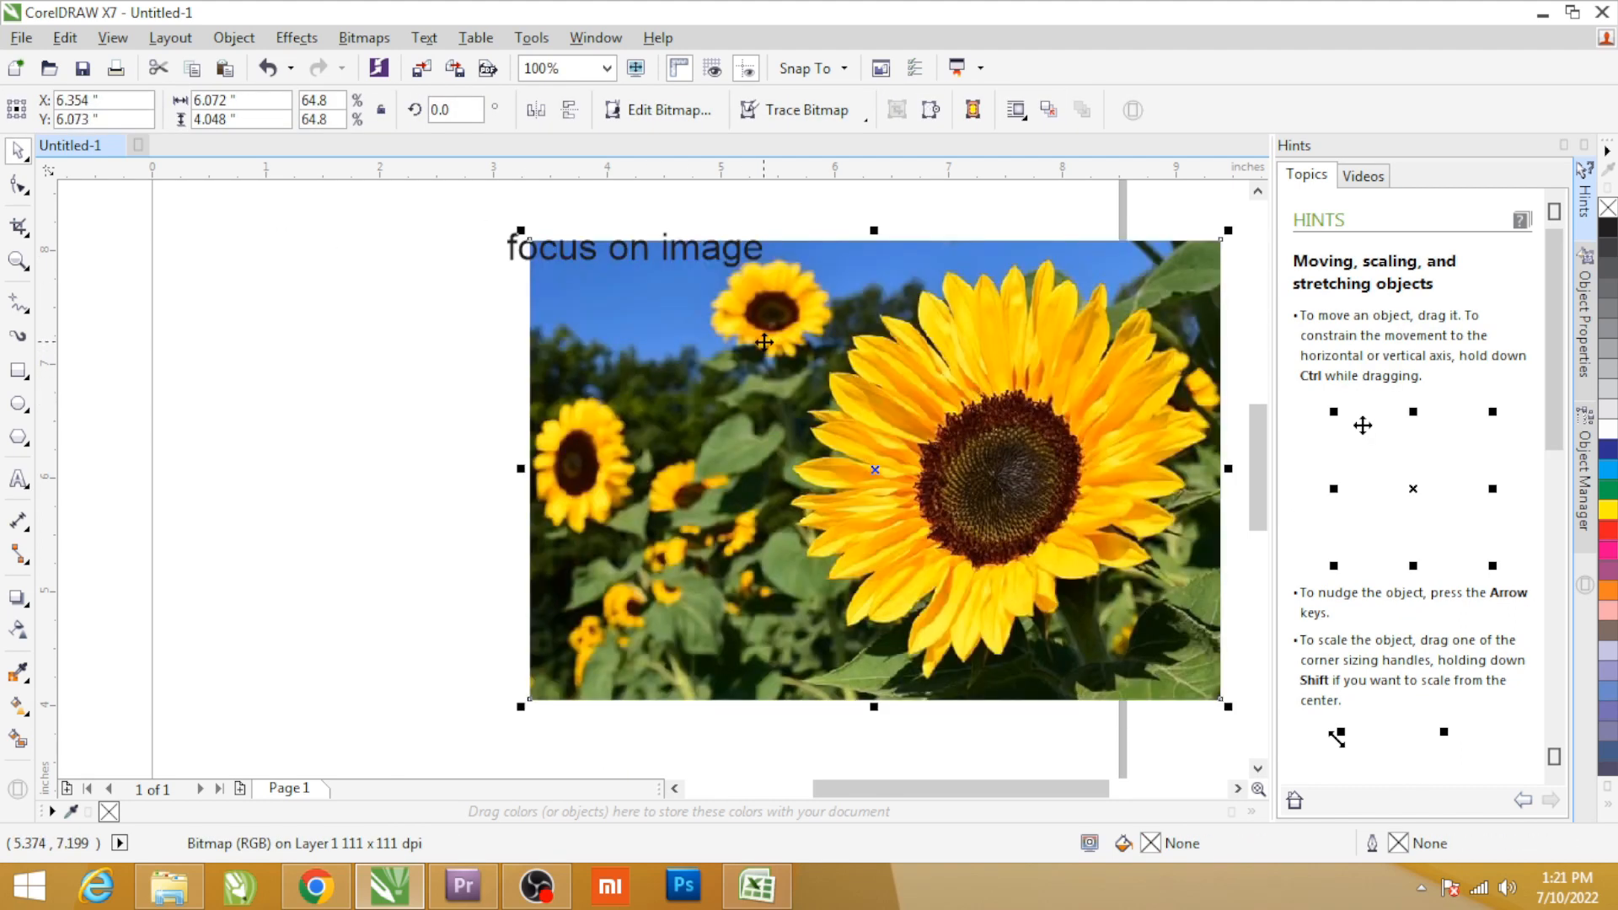
{"action": "key", "text": "ctrl+z"}
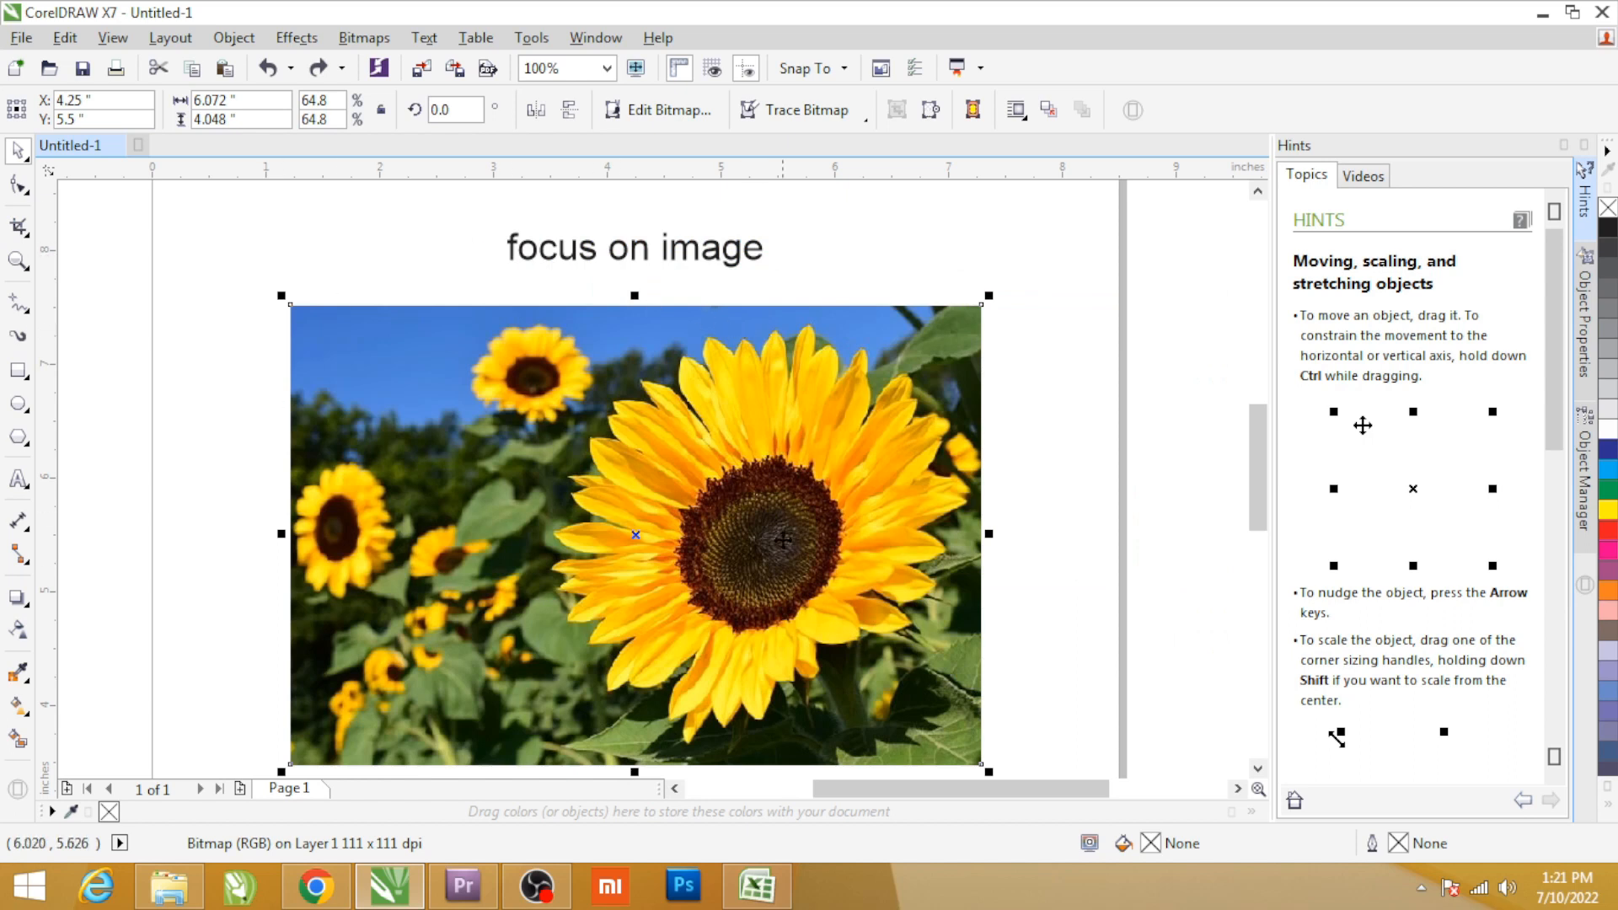
{"action": "left_click", "coordinate": [364, 38]}
{"action": "left_click", "coordinate": [422, 232]}
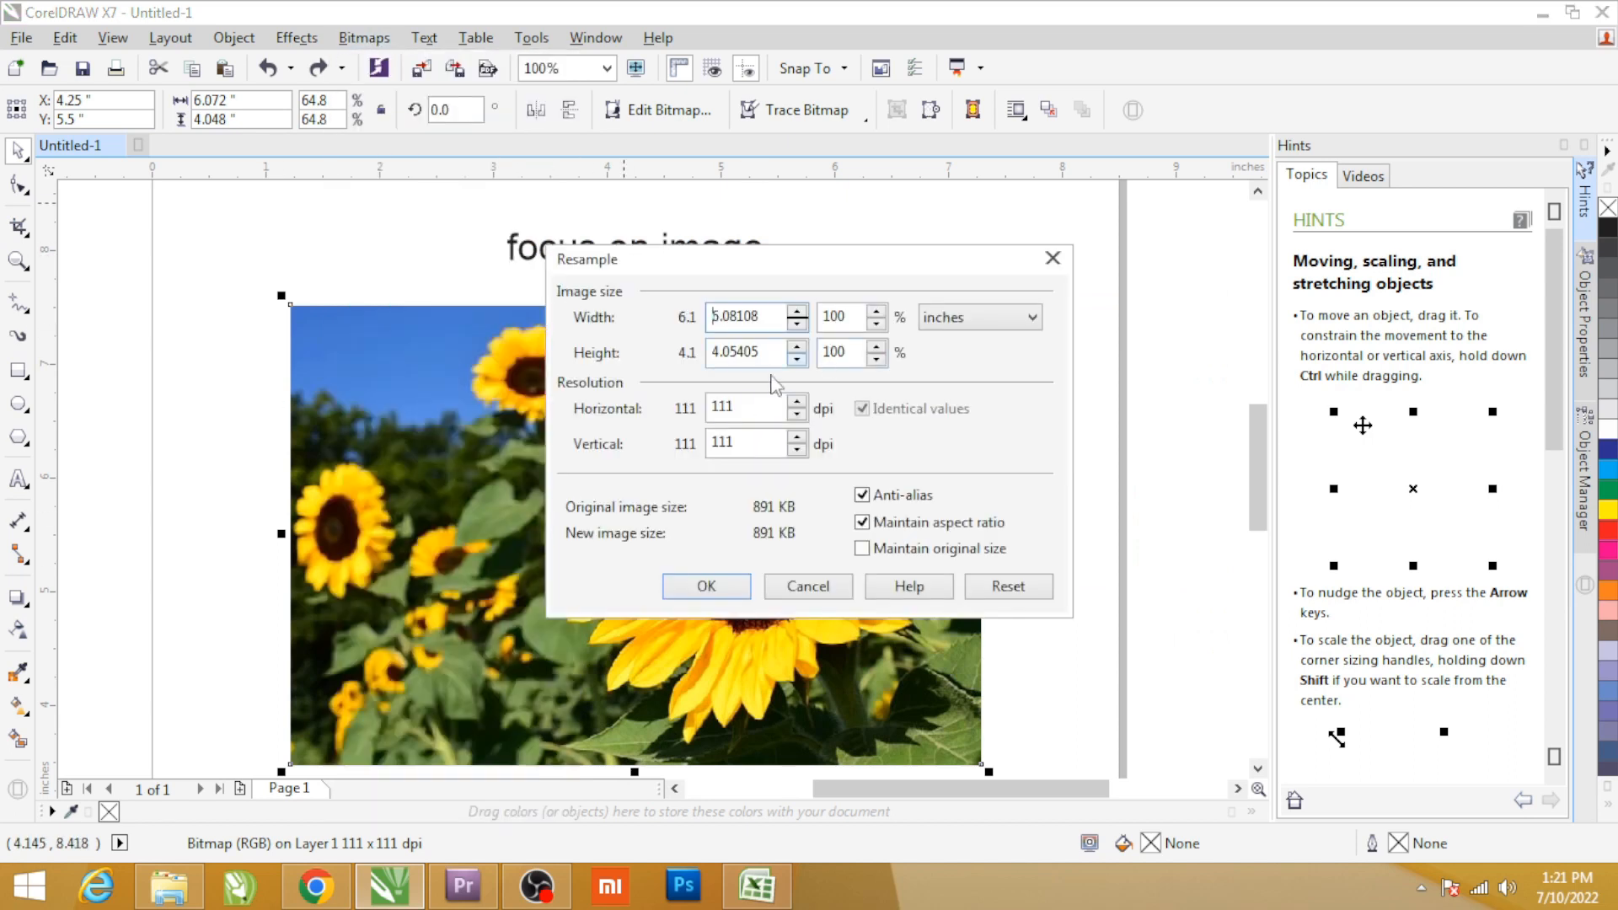
{"action": "left_click", "coordinate": [840, 585]}
Convert the sunflower picture to a 150 dpi CMYK bitmap with anti-aliasing and a transparent background.
{"action": "key", "text": "ctrl+shift+b"}
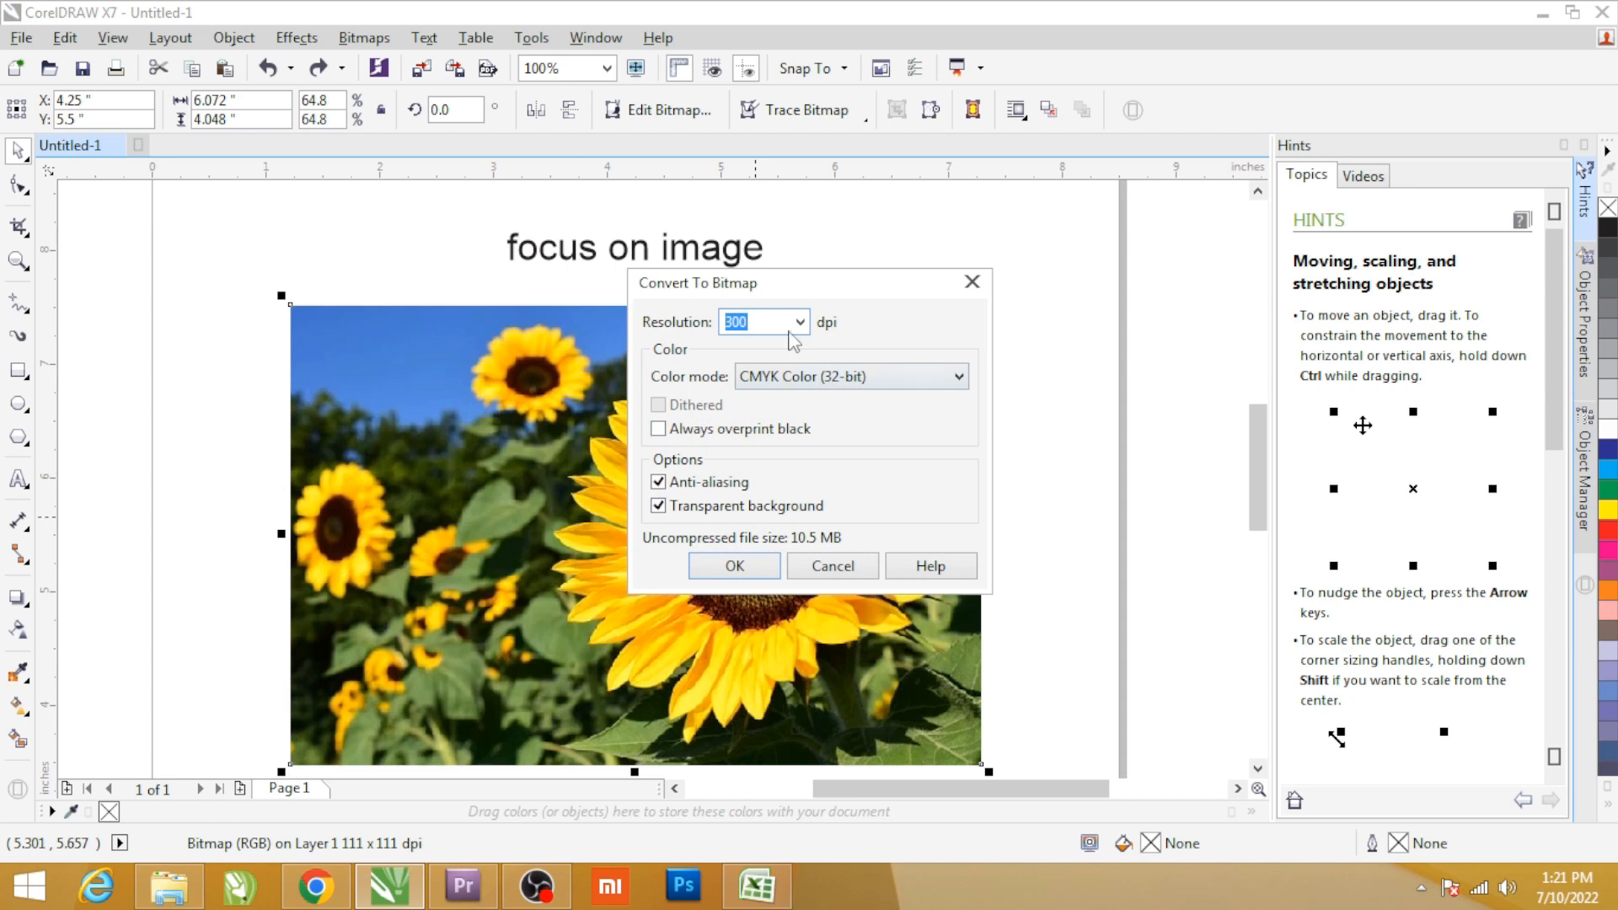
{"action": "key", "text": "Return"}
{"action": "left_click_drag", "start_coordinate": [699, 458], "coordinate": [984, 475]}
{"action": "key", "text": "ctrl+z"}
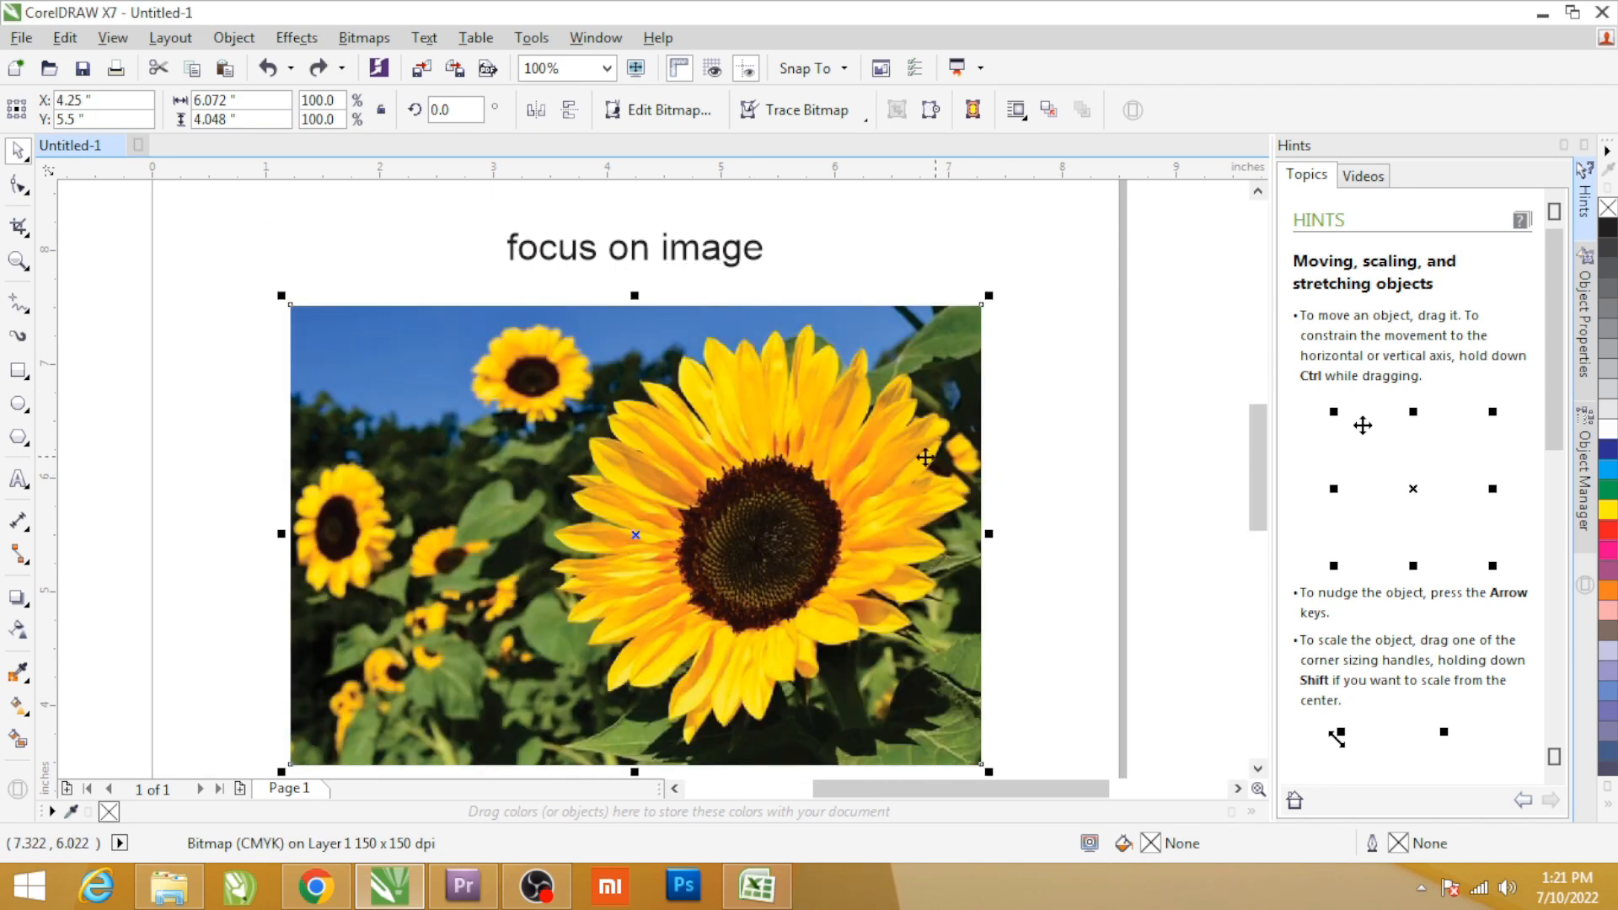
Duplicate the sunflower bitmap directly over the original with horizontal and vertical offsets of 0.
{"action": "left_click", "coordinate": [112, 38]}
{"action": "mouse_move", "coordinate": [65, 38]}
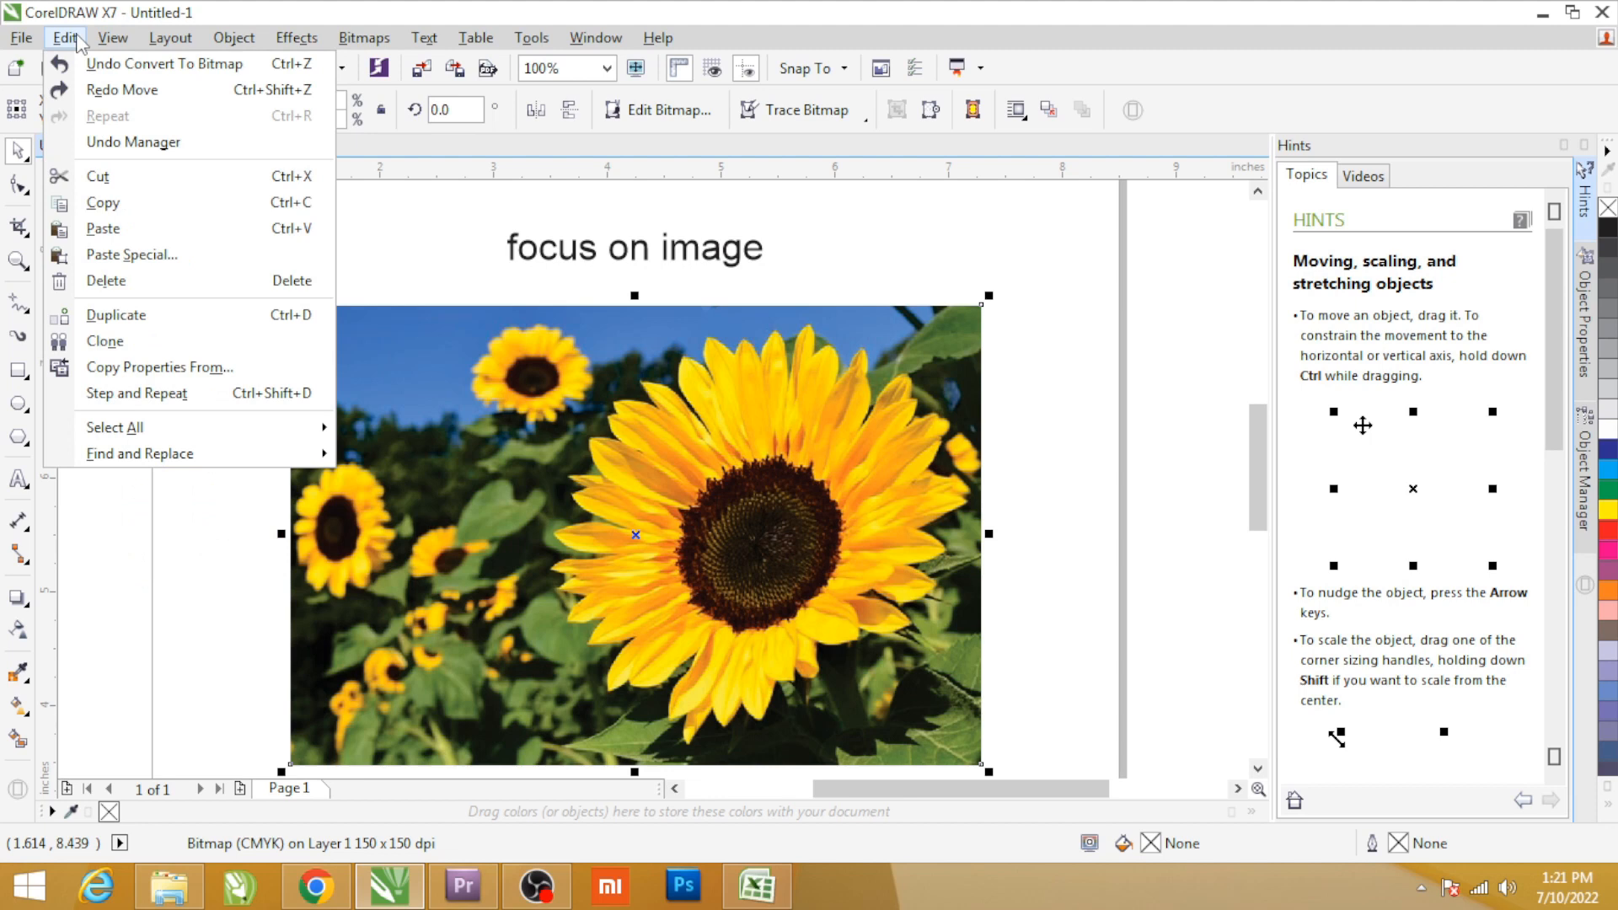
{"action": "left_click", "coordinate": [127, 341]}
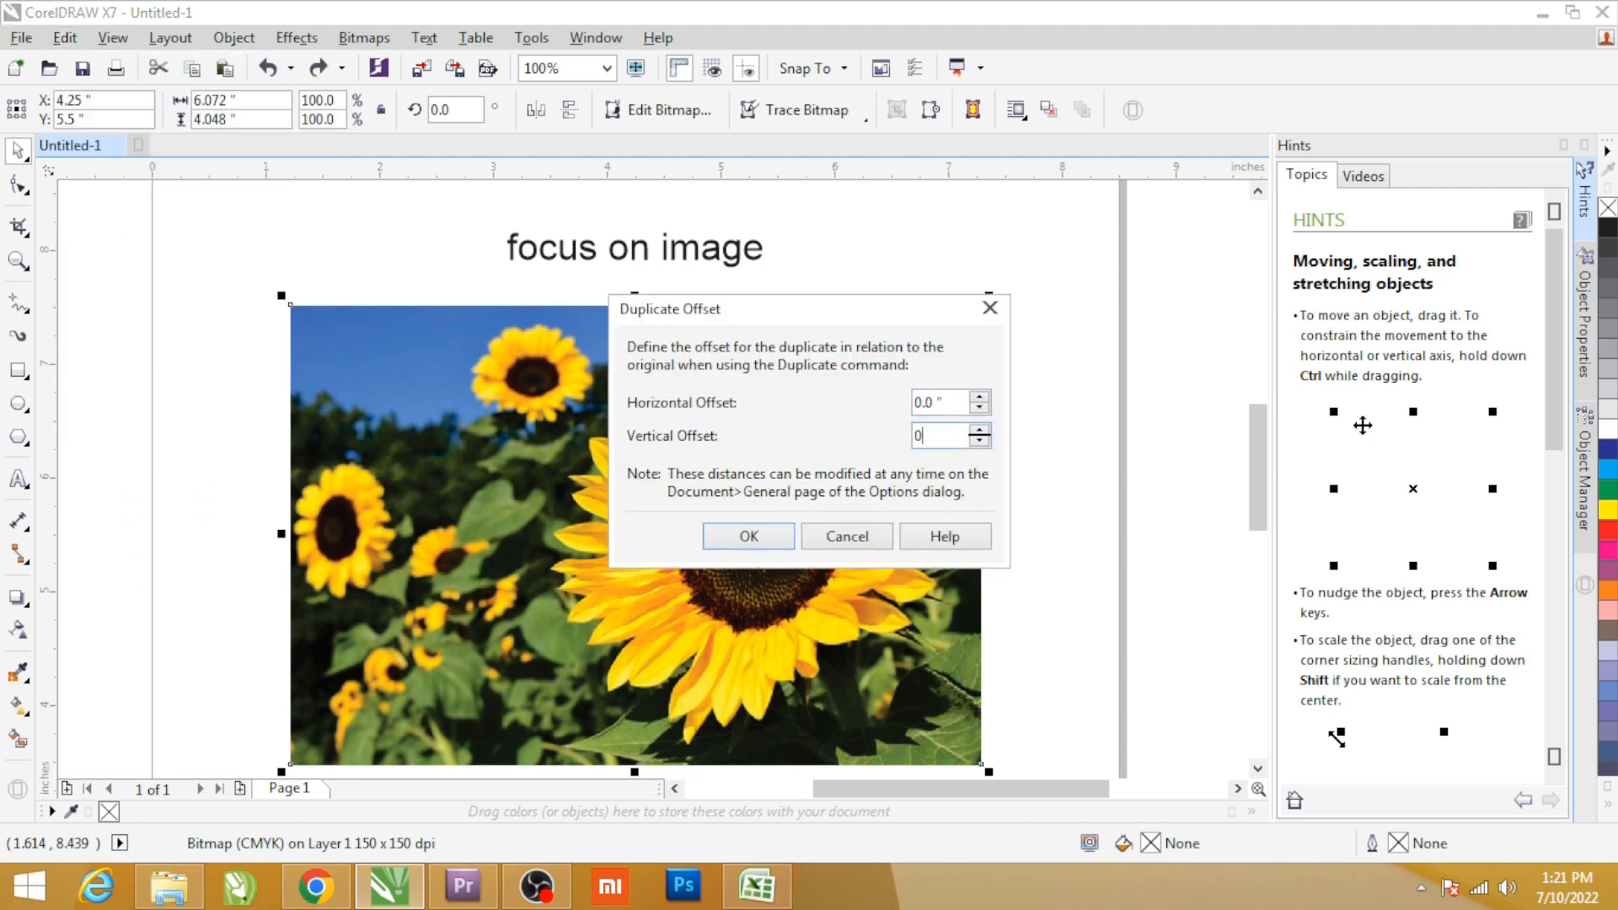
{"action": "key", "text": "Return"}
{"action": "left_click_drag", "start_coordinate": [739, 395], "coordinate": [1047, 445]}
{"action": "key", "text": "ctrl+z"}
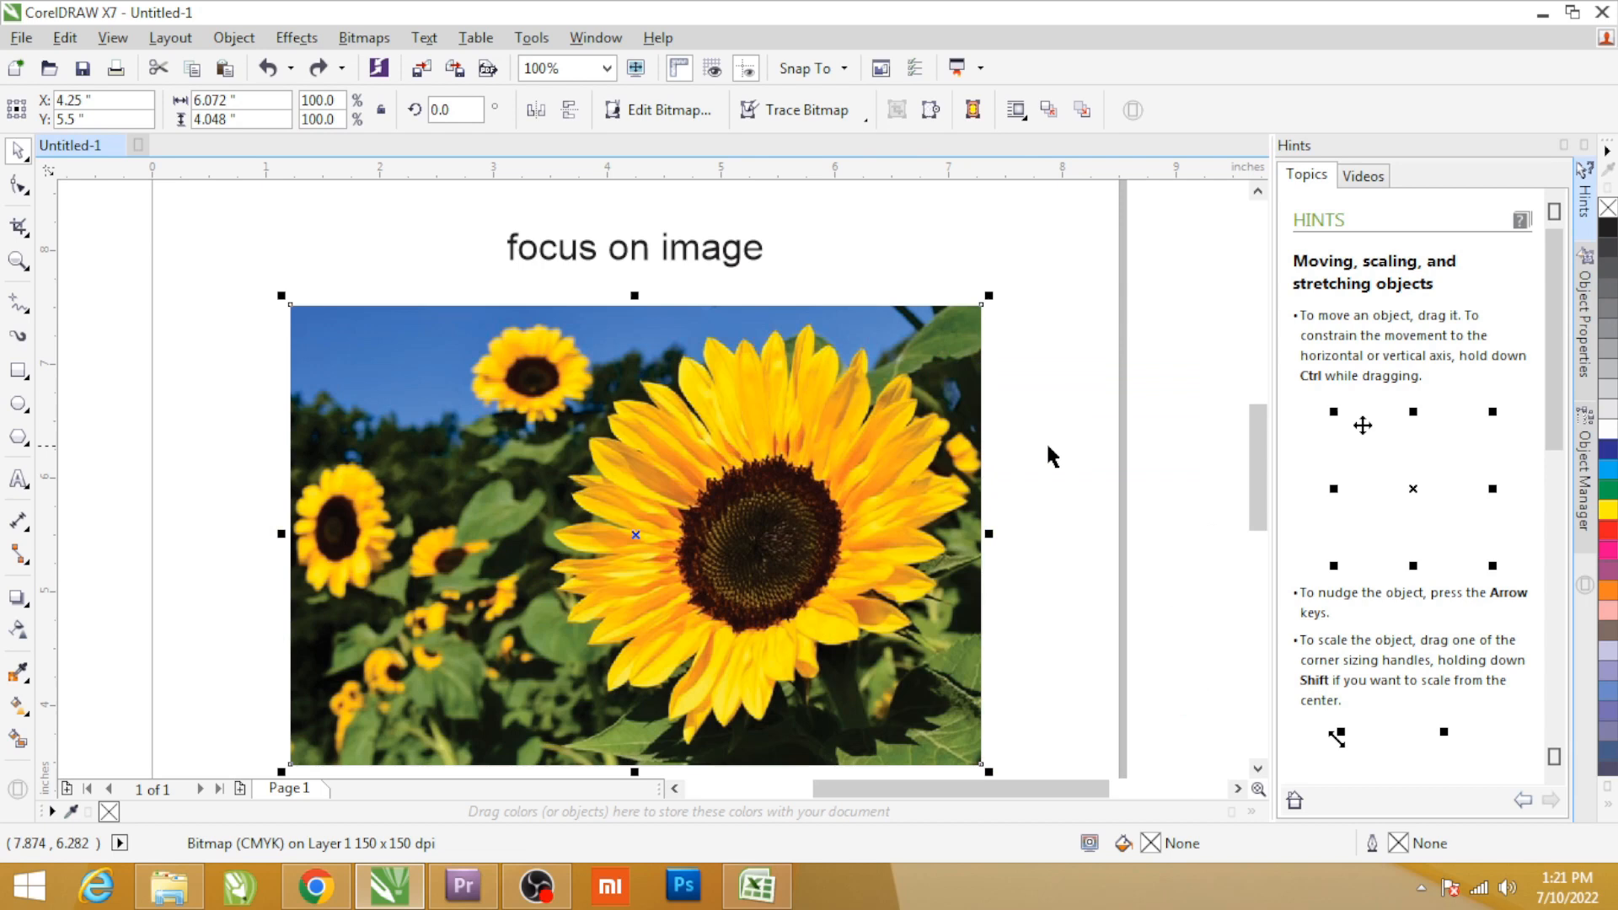
Apply a Gaussian blur with an 8-pixel radius to the selected bitmap and place it behind the sharp copy.
{"action": "left_click", "coordinate": [364, 37]}
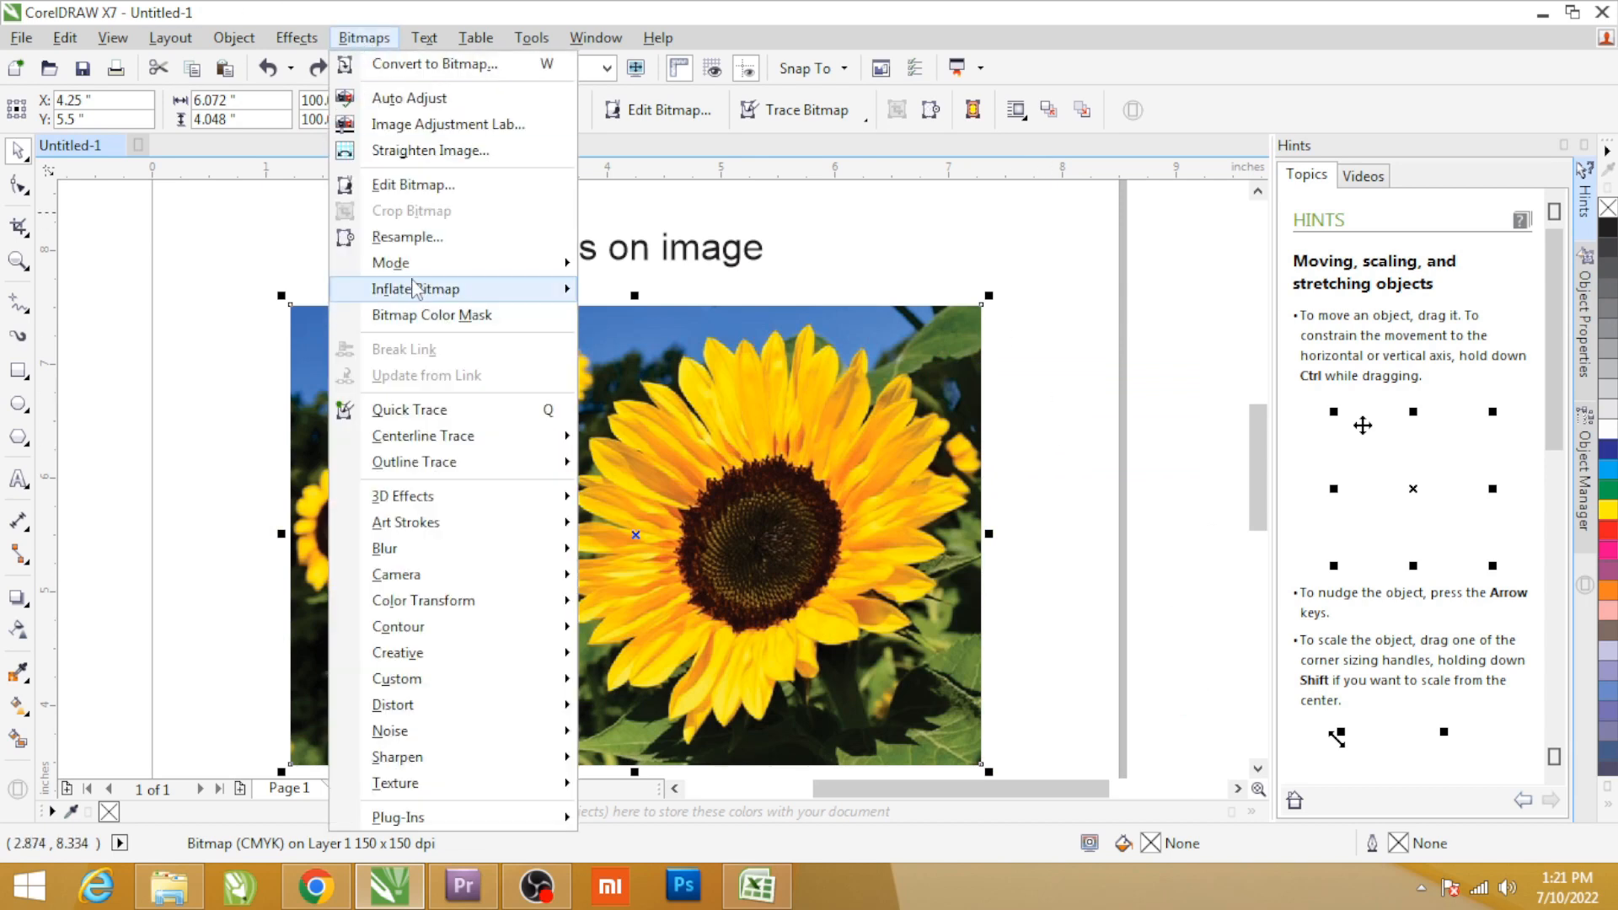
{"action": "mouse_move", "coordinate": [396, 548]}
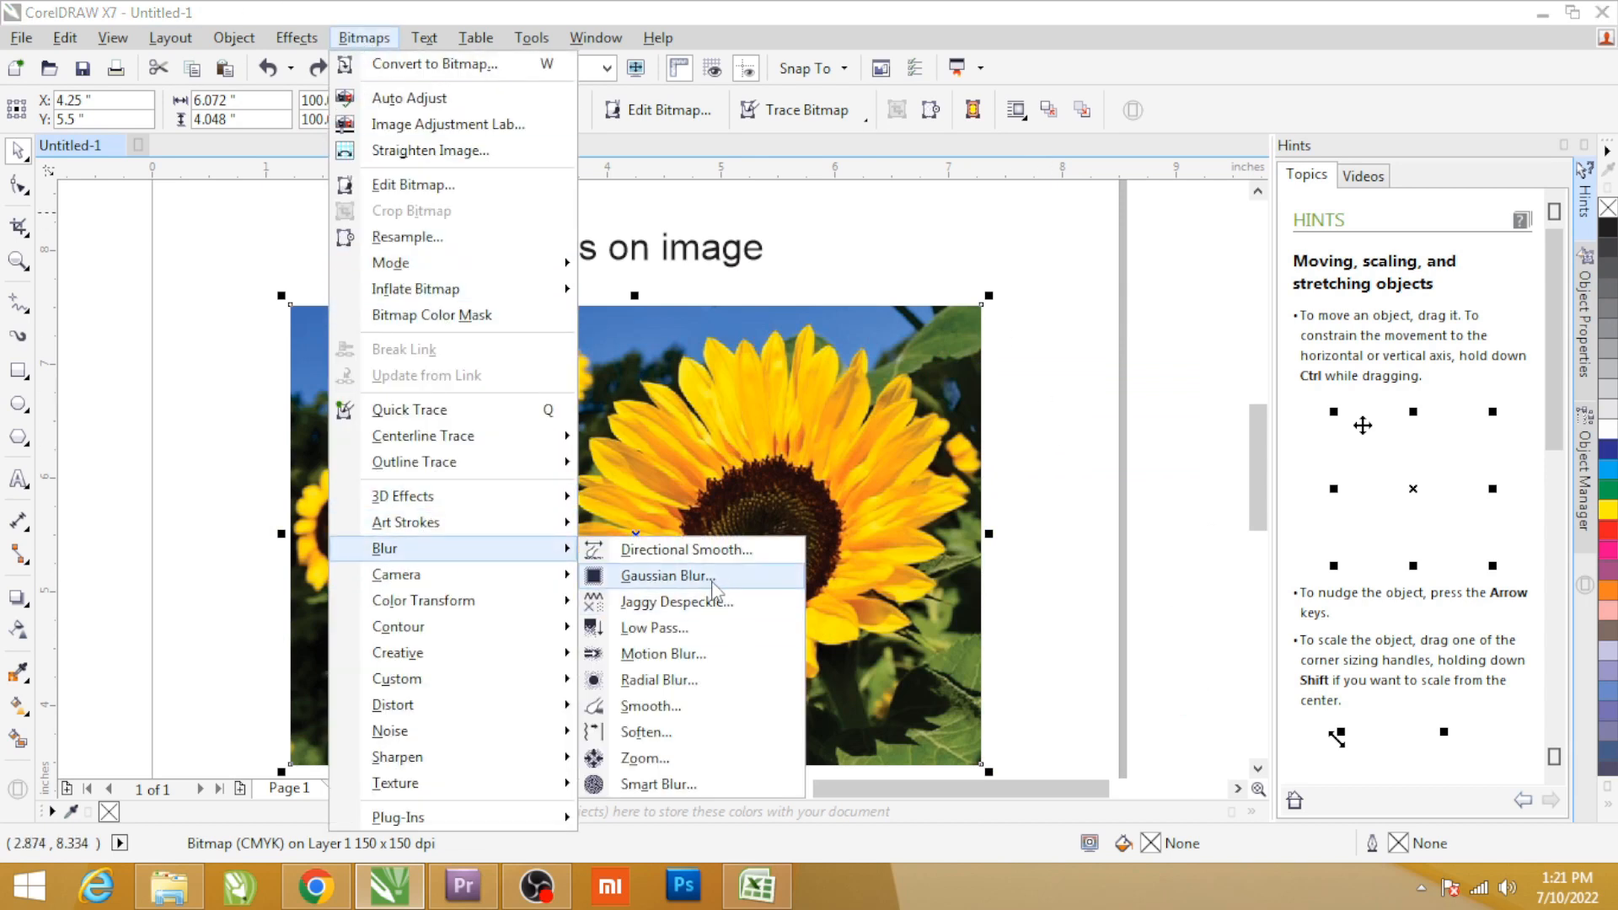
{"action": "left_click", "coordinate": [722, 578]}
{"action": "left_click_drag", "start_coordinate": [702, 358], "coordinate": [1192, 285]}
{"action": "left_click_drag", "start_coordinate": [1165, 346], "coordinate": [1150, 345]}
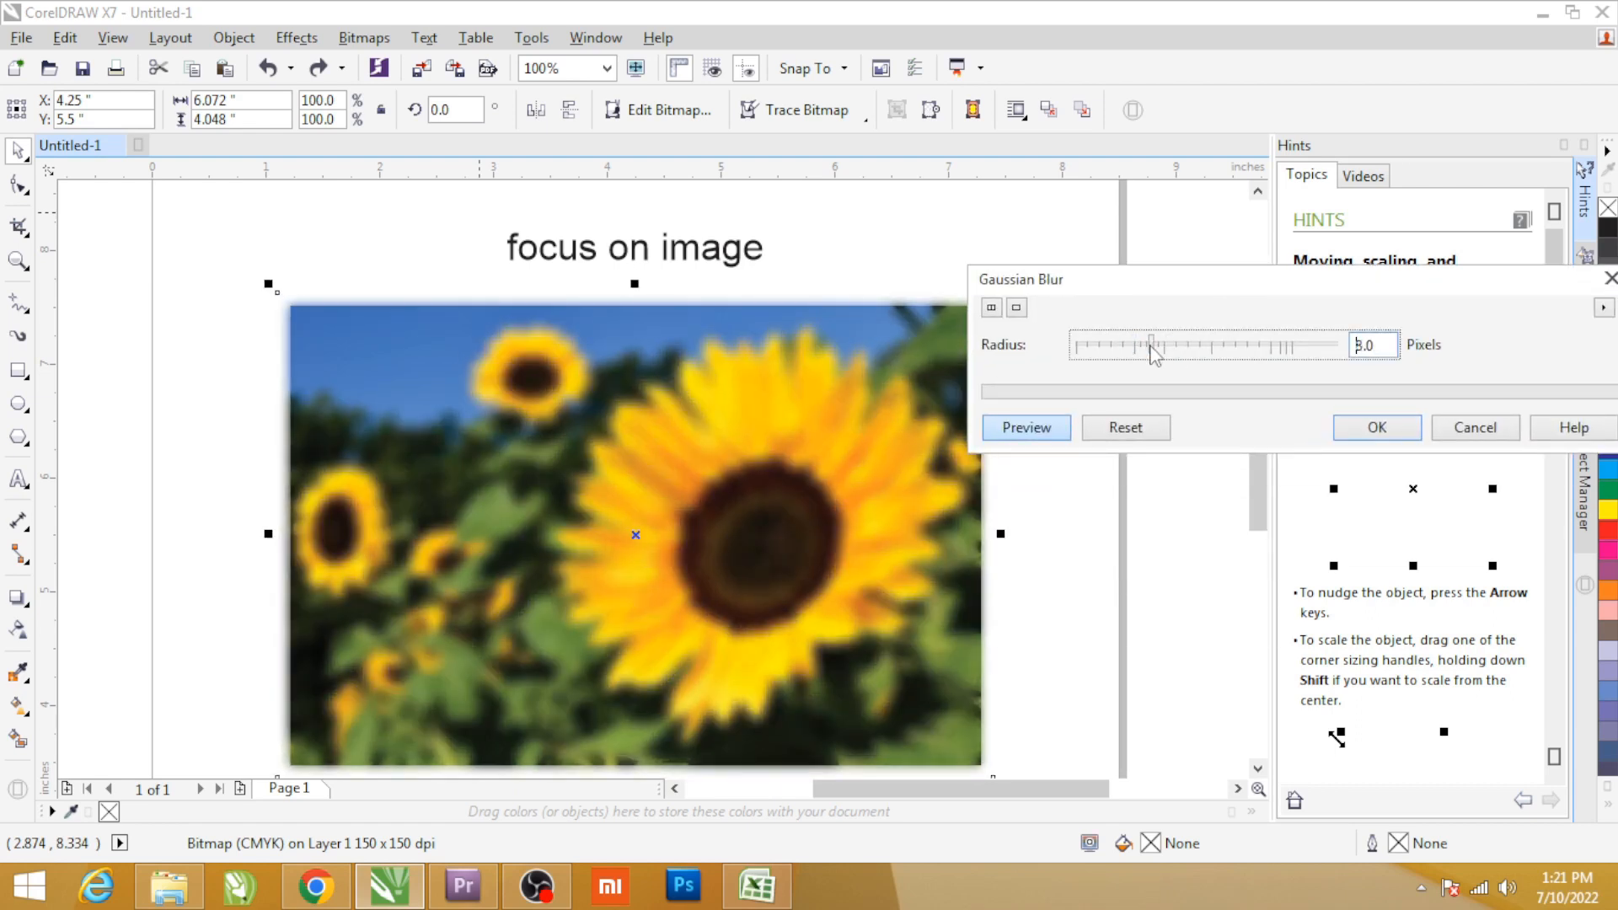
{"action": "left_click", "coordinate": [1364, 432]}
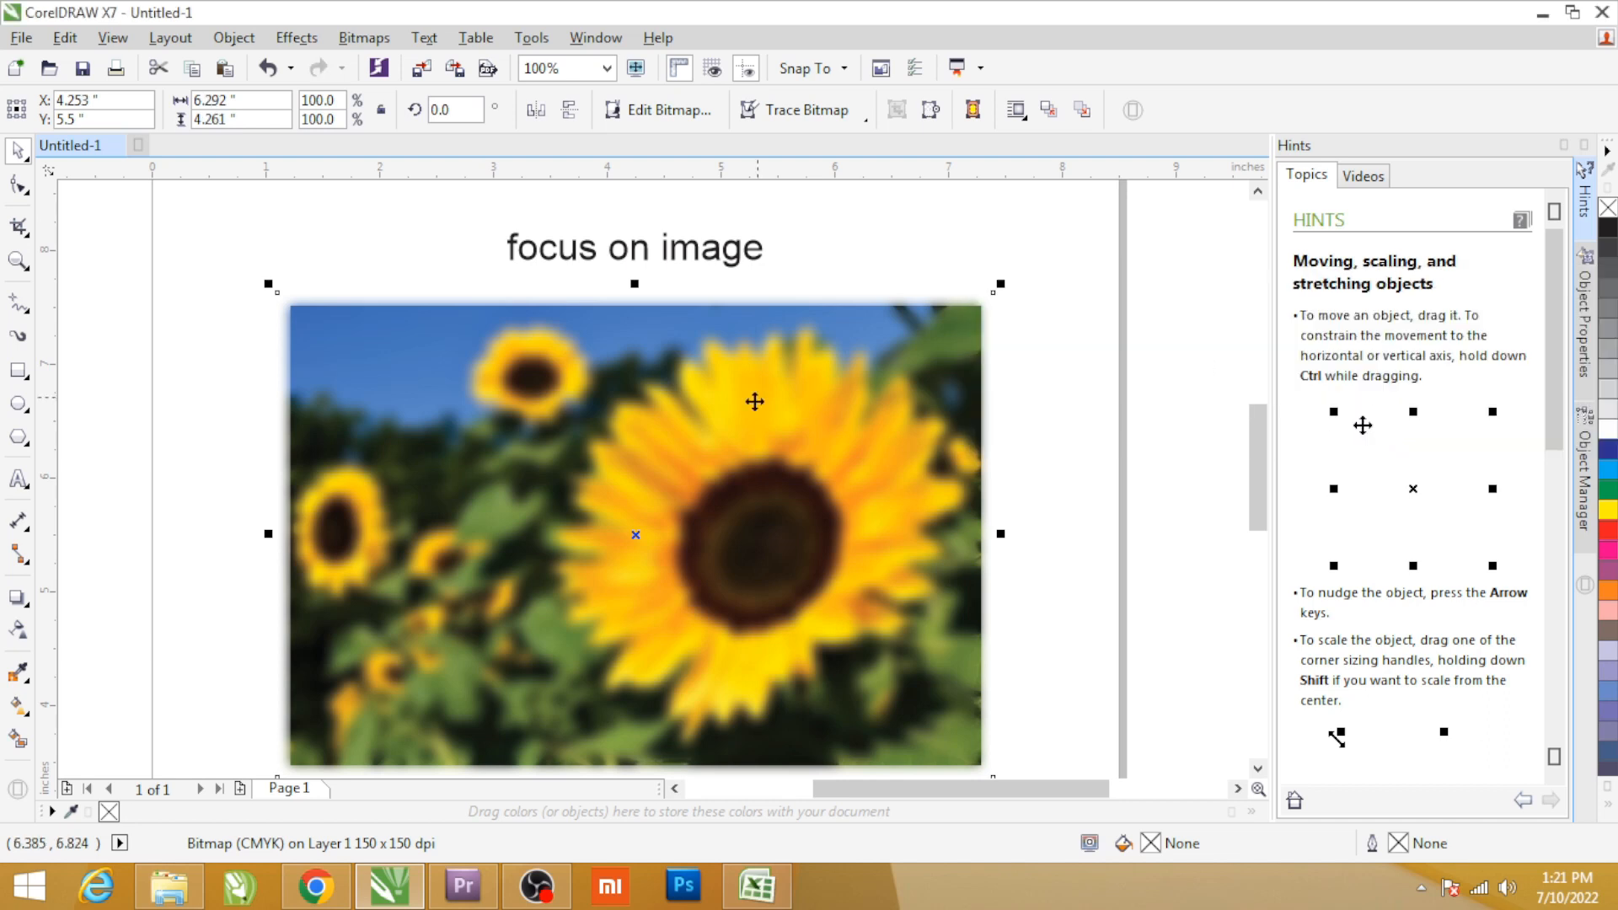
{"action": "key", "text": "ctrl+z"}
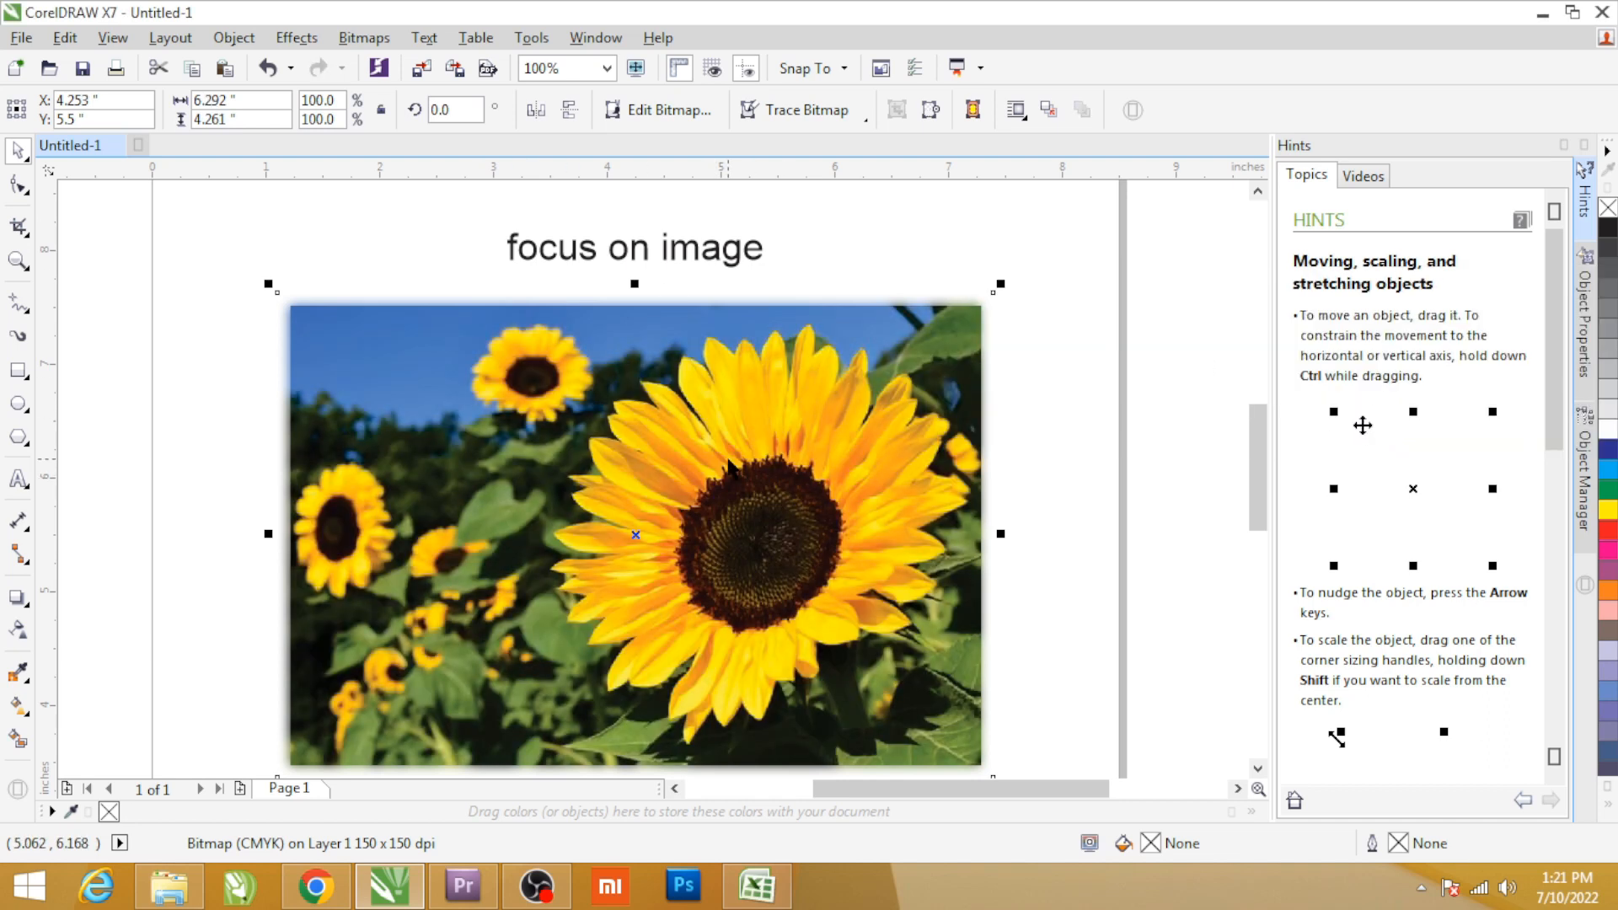
Begin outlining the large sunflower with the Pen tool, tracing around the tips of its upper petals.
{"action": "left_click", "coordinate": [22, 310]}
{"action": "left_click", "coordinate": [84, 375]}
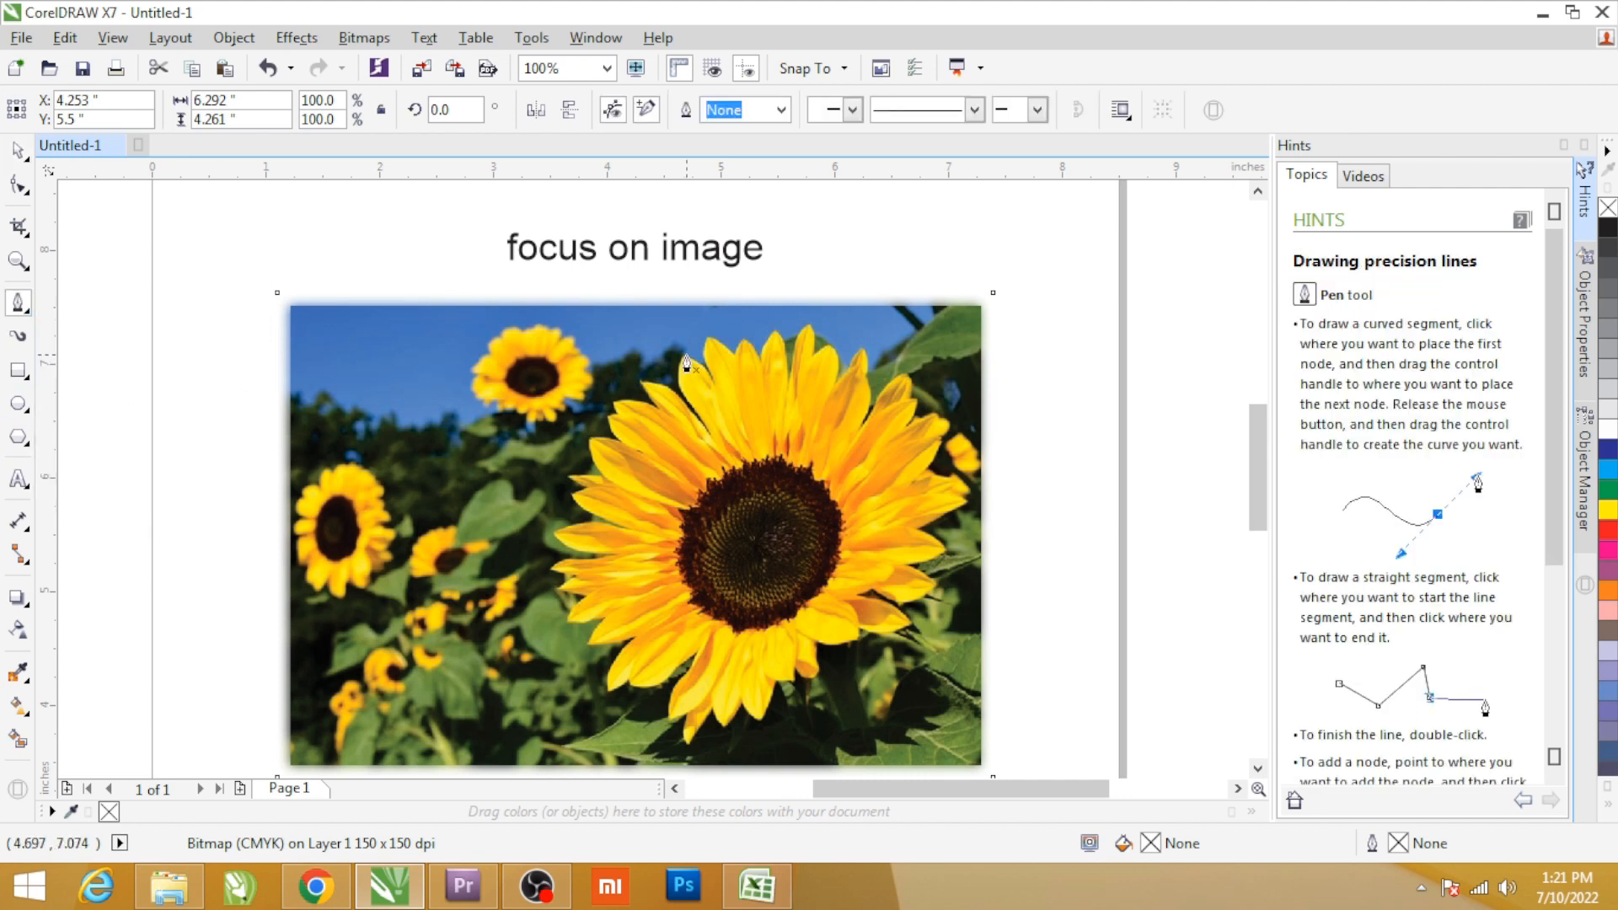
{"action": "scroll", "coordinate": [687, 364], "scroll_direction": "up", "scroll_amount": 3}
{"action": "left_click", "coordinate": [639, 437]}
{"action": "left_click", "coordinate": [650, 356]}
{"action": "left_click_drag", "start_coordinate": [688, 342], "coordinate": [741, 317]}
{"action": "left_click", "coordinate": [761, 281]}
{"action": "left_click_drag", "start_coordinate": [823, 267], "coordinate": [838, 269]}
{"action": "left_click_drag", "start_coordinate": [860, 282], "coordinate": [1007, 262]}
{"action": "left_click", "coordinate": [1036, 250]}
{"action": "left_click", "coordinate": [1126, 247]}
{"action": "left_click_drag", "start_coordinate": [1175, 216], "coordinate": [1197, 216]}
{"action": "left_click", "coordinate": [1216, 233]}
Continue the Pen outline from the top of the large sunflower around its upper-right petals.
{"action": "scroll", "coordinate": [1043, 258], "scroll_direction": "down", "scroll_amount": 3}
{"action": "scroll", "coordinate": [1142, 325], "scroll_direction": "up", "scroll_amount": 2}
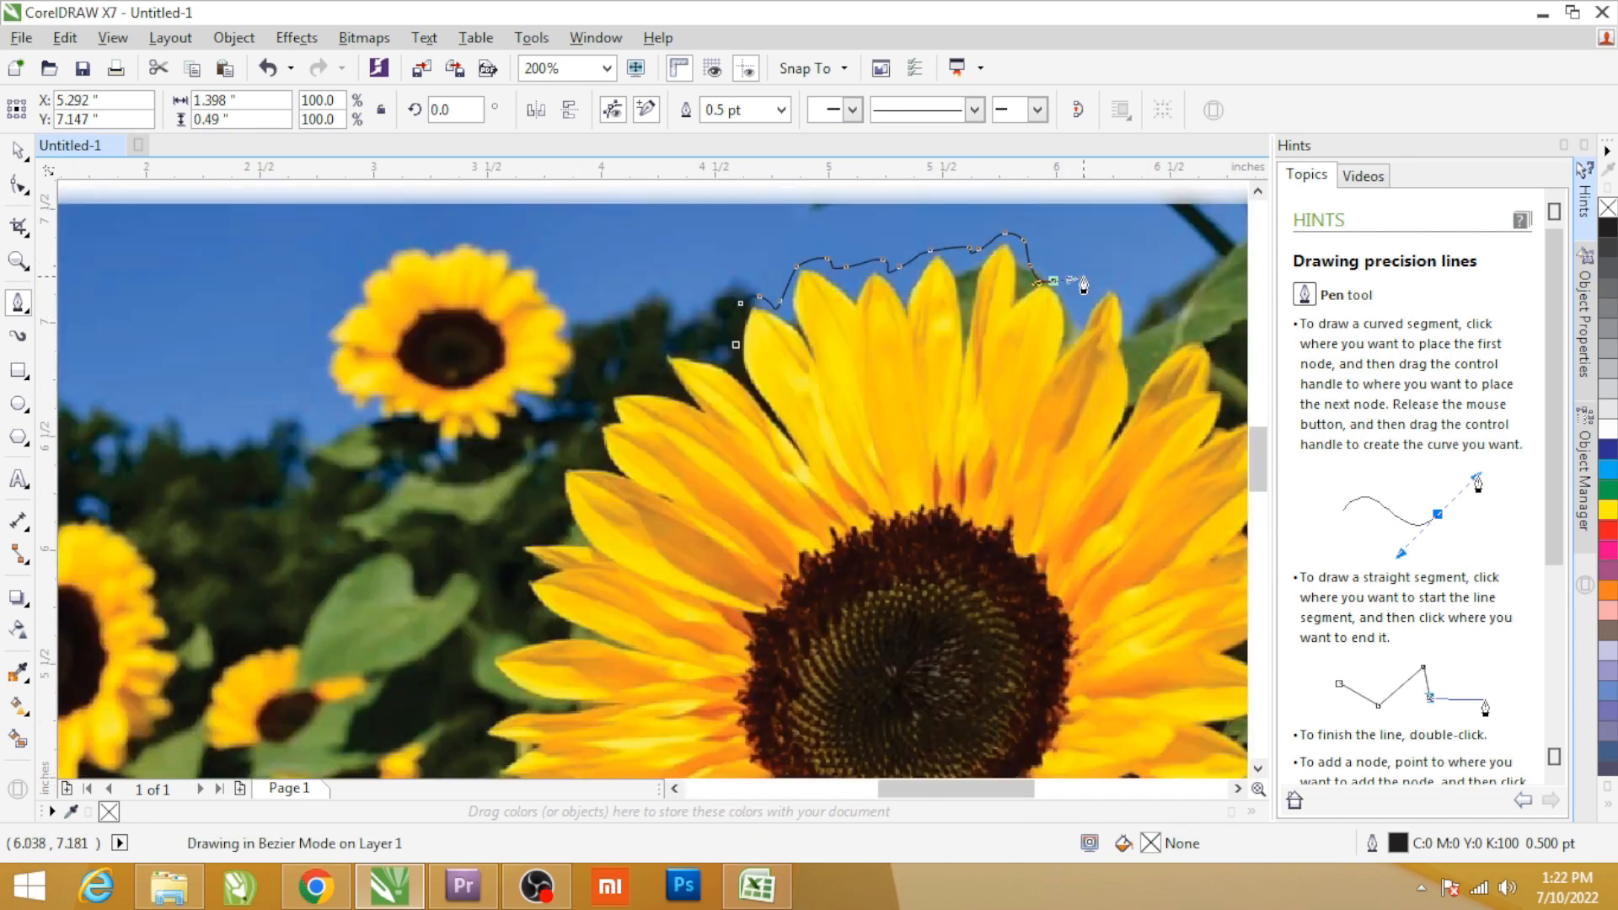
{"action": "left_click_drag", "start_coordinate": [1119, 275], "coordinate": [1132, 271]}
{"action": "left_click", "coordinate": [1143, 283]}
{"action": "left_click", "coordinate": [1154, 351]}
{"action": "left_click_drag", "start_coordinate": [1181, 321], "coordinate": [1186, 321]}
{"action": "left_click", "coordinate": [1208, 324]}
{"action": "left_click", "coordinate": [1229, 351]}
{"action": "left_click", "coordinate": [1221, 377]}
{"action": "left_click", "coordinate": [1230, 387]}
{"action": "left_click", "coordinate": [1232, 405]}
Extend the Pen outline down along the petals on the large sunflower's right side.
{"action": "scroll", "coordinate": [859, 356], "scroll_direction": "down", "scroll_amount": 2}
{"action": "scroll", "coordinate": [914, 368], "scroll_direction": "up", "scroll_amount": 3}
{"action": "left_click_drag", "start_coordinate": [922, 348], "coordinate": [932, 364]}
{"action": "left_click", "coordinate": [936, 397]}
{"action": "left_click_drag", "start_coordinate": [923, 427], "coordinate": [886, 571]}
{"action": "left_click", "coordinate": [923, 575]}
{"action": "left_click_drag", "start_coordinate": [993, 627], "coordinate": [907, 763]}
{"action": "left_click", "coordinate": [986, 677]}
{"action": "left_click", "coordinate": [961, 732]}
Trace the large sunflower's lower-right petals with the Pen tool, continuing the open outline toward the stem.
{"action": "scroll", "coordinate": [901, 331], "scroll_direction": "down", "scroll_amount": 3}
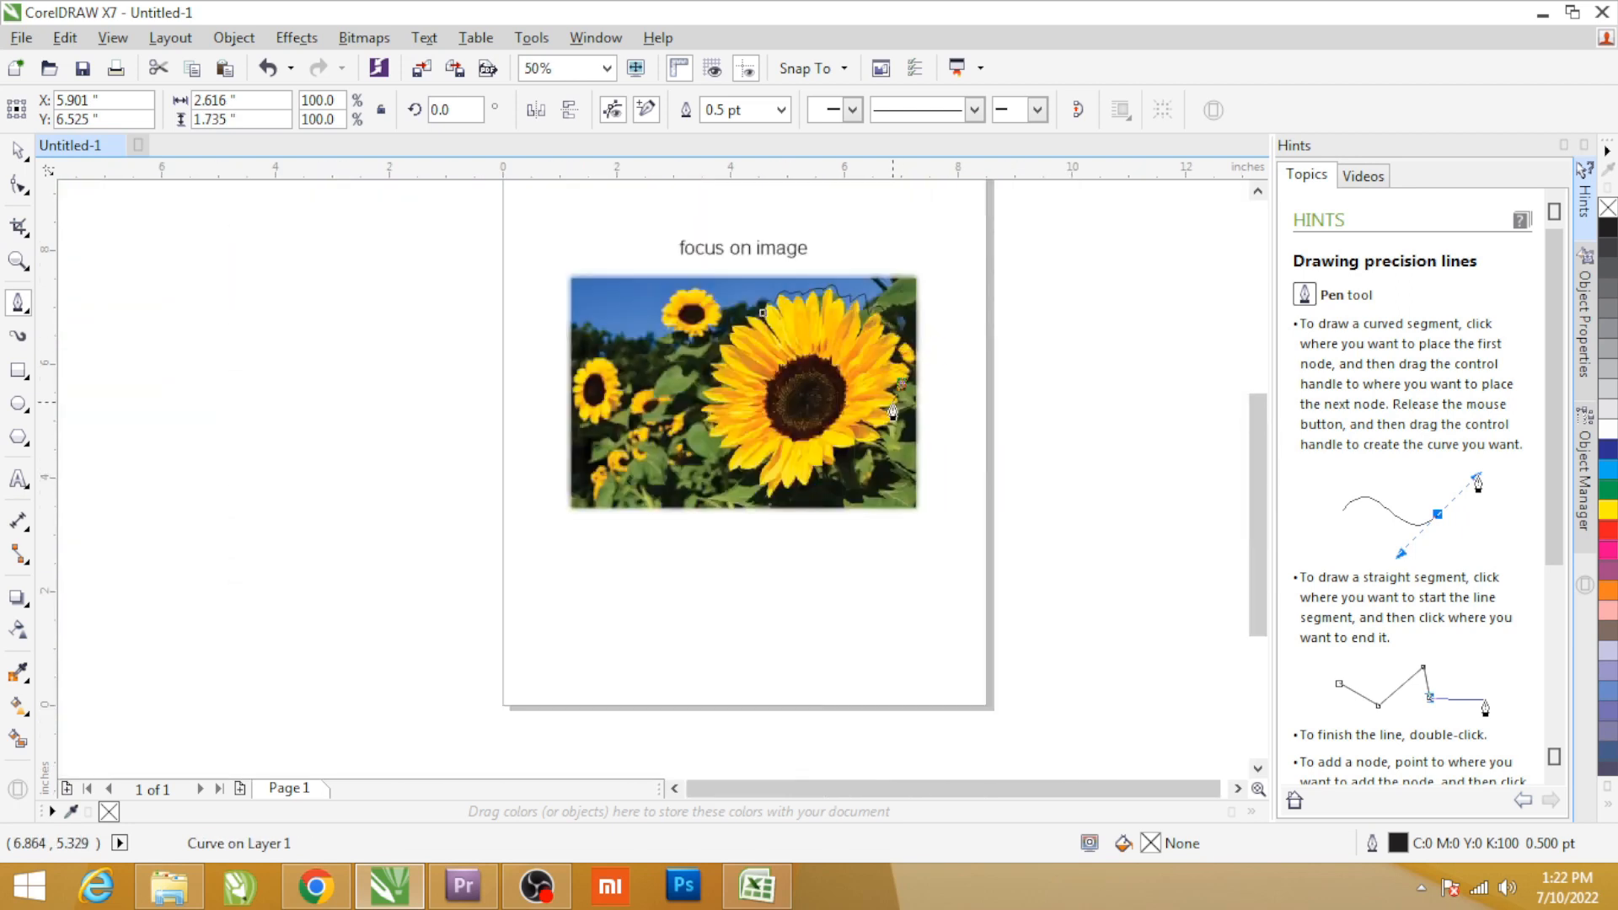
{"action": "scroll", "coordinate": [898, 405], "scroll_direction": "up", "scroll_amount": 3}
{"action": "left_click", "coordinate": [857, 275]}
{"action": "left_click_drag", "start_coordinate": [936, 340], "coordinate": [963, 360]}
{"action": "left_click_drag", "start_coordinate": [957, 391], "coordinate": [939, 416]}
{"action": "left_click_drag", "start_coordinate": [867, 431], "coordinate": [851, 442]}
{"action": "left_click", "coordinate": [890, 459]}
{"action": "left_click_drag", "start_coordinate": [901, 523], "coordinate": [861, 568]}
{"action": "left_click_drag", "start_coordinate": [828, 577], "coordinate": [790, 579]}
{"action": "left_click", "coordinate": [782, 586]}
{"action": "left_click_drag", "start_coordinate": [819, 634], "coordinate": [768, 696]}
{"action": "left_click_drag", "start_coordinate": [705, 709], "coordinate": [561, 740]}
{"action": "left_click_drag", "start_coordinate": [511, 739], "coordinate": [495, 744]}
{"action": "left_click", "coordinate": [435, 746]}
Carry the Pen outline past the stem and around the bottom petals of the large sunflower.
{"action": "scroll", "coordinate": [725, 379], "scroll_direction": "down", "scroll_amount": 2}
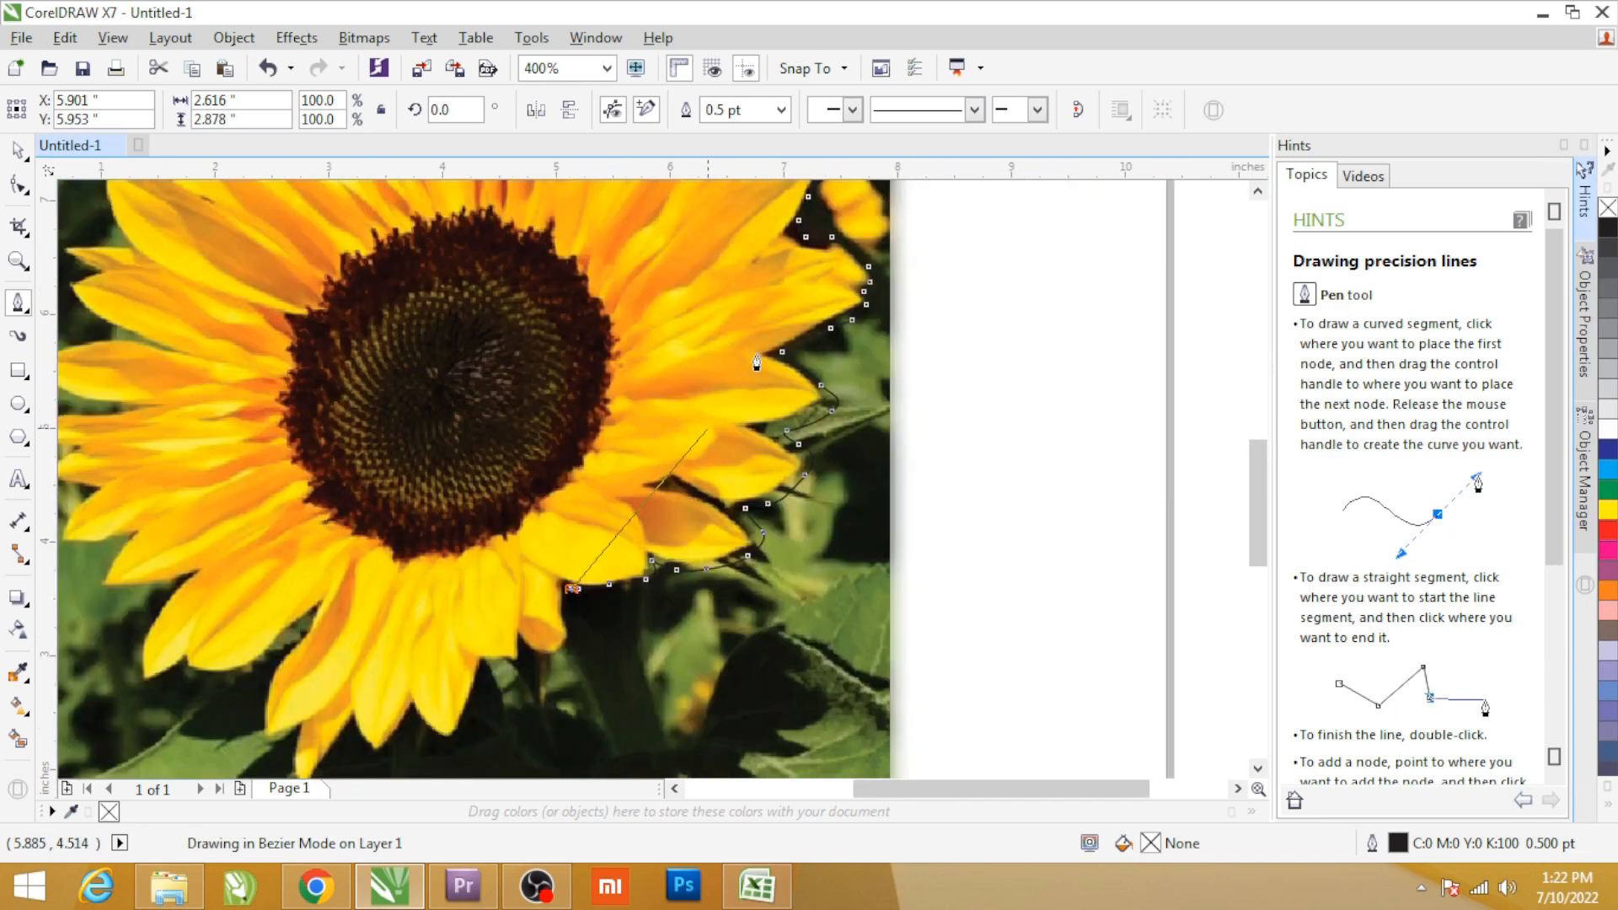
{"action": "scroll", "coordinate": [647, 517], "scroll_direction": "up", "scroll_amount": 1}
{"action": "left_click_drag", "start_coordinate": [669, 482], "coordinate": [556, 594]}
{"action": "left_click", "coordinate": [618, 522]}
{"action": "left_click", "coordinate": [548, 599]}
{"action": "left_click", "coordinate": [516, 595]}
{"action": "left_click", "coordinate": [505, 578]}
{"action": "left_click", "coordinate": [469, 614]}
{"action": "left_click", "coordinate": [450, 591]}
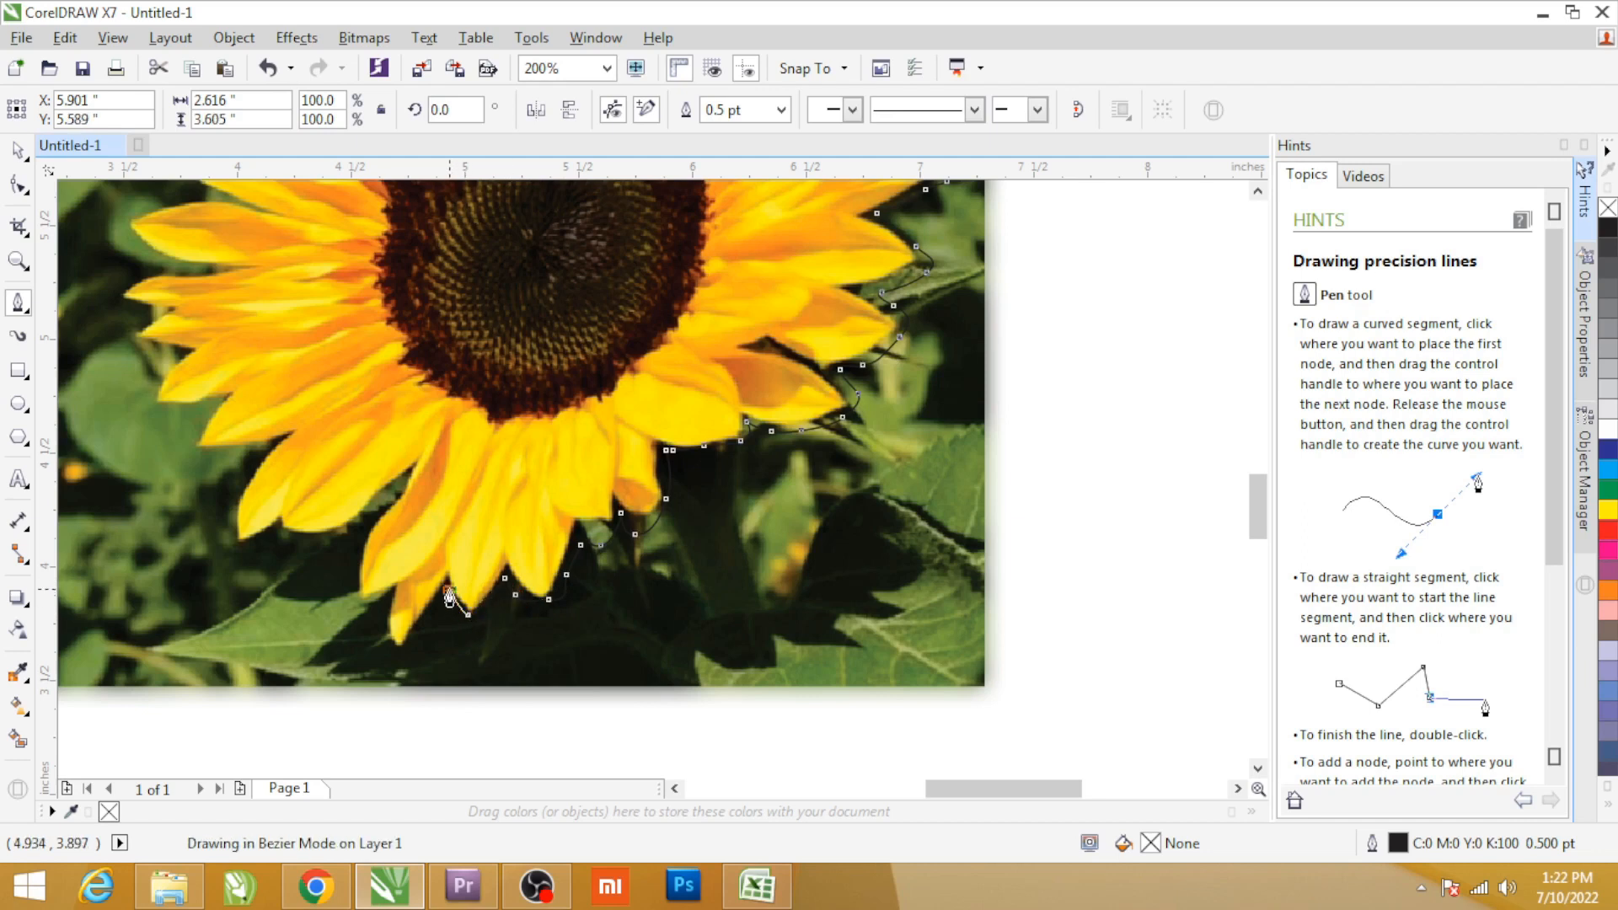
Trace around the lowest petal tip and the lower-left petals of the large sunflower.
{"action": "left_click", "coordinate": [381, 595]}
{"action": "left_click_drag", "start_coordinate": [381, 605], "coordinate": [354, 583]}
{"action": "left_click_drag", "start_coordinate": [360, 556], "coordinate": [368, 542]}
{"action": "left_click_drag", "start_coordinate": [395, 489], "coordinate": [399, 487]}
{"action": "left_click_drag", "start_coordinate": [344, 545], "coordinate": [342, 547]}
{"action": "left_click_drag", "start_coordinate": [319, 554], "coordinate": [304, 552]}
{"action": "left_click_drag", "start_coordinate": [269, 537], "coordinate": [251, 541]}
{"action": "left_click_drag", "start_coordinate": [229, 545], "coordinate": [220, 543]}
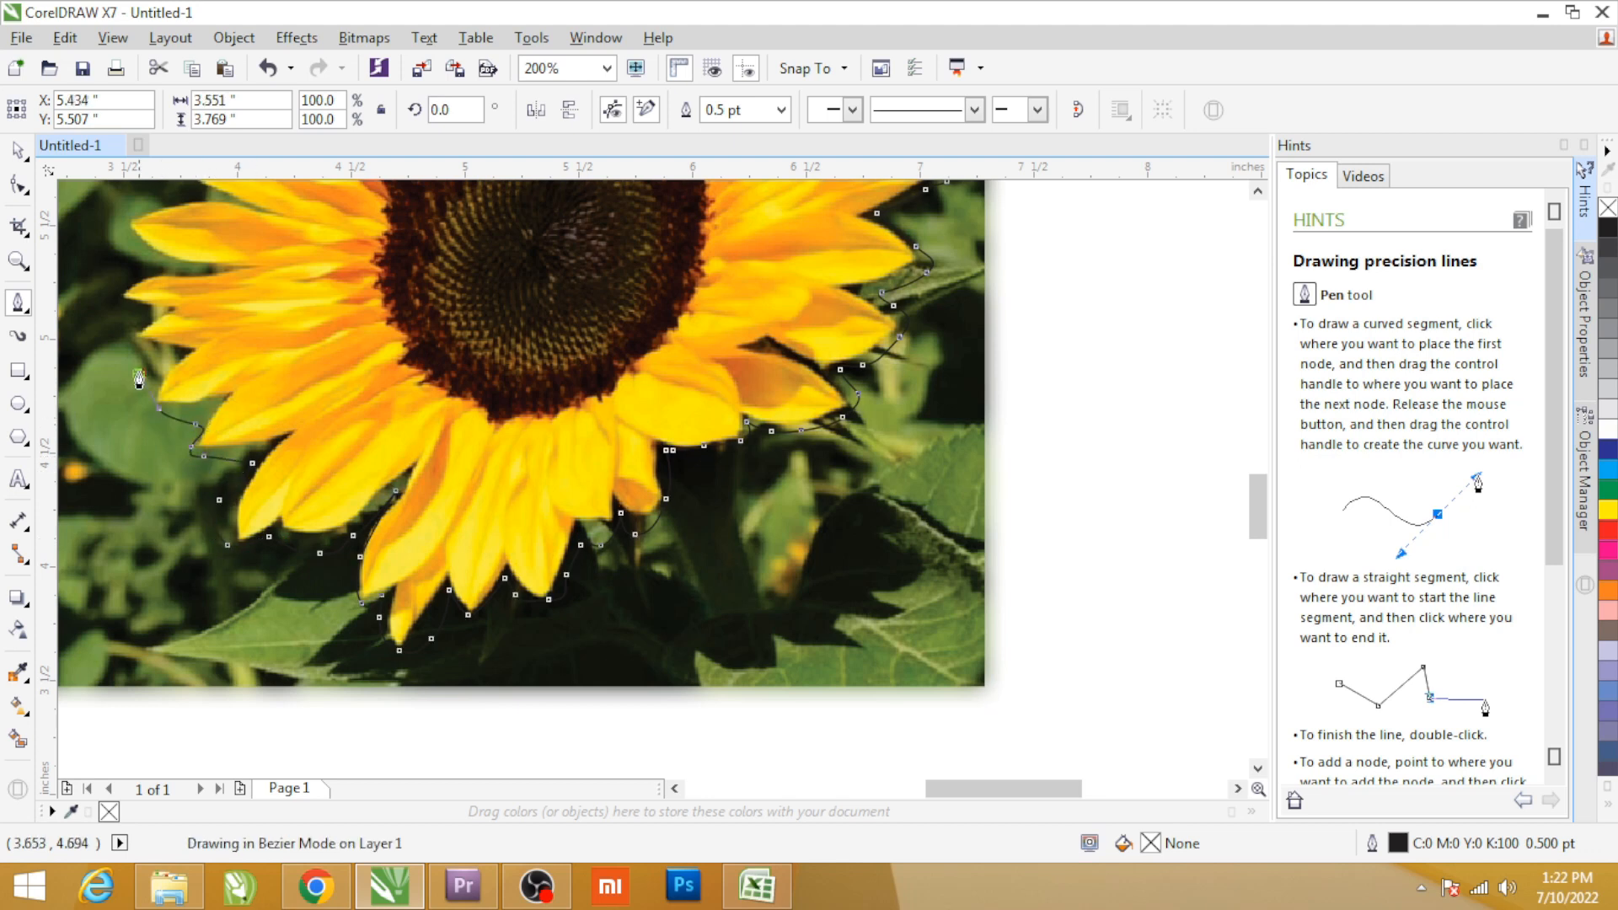
Continue the Pen outline upward around the large sunflower's lower petals on its left side.
{"action": "scroll", "coordinate": [138, 322], "scroll_direction": "up", "scroll_amount": 2}
{"action": "left_click_drag", "start_coordinate": [122, 442], "coordinate": [117, 431]}
{"action": "left_click_drag", "start_coordinate": [116, 370], "coordinate": [129, 364]}
{"action": "left_click", "coordinate": [204, 338]}
{"action": "left_click", "coordinate": [131, 280]}
{"action": "left_click", "coordinate": [70, 237]}
Trace the long middle petals on the large sunflower's left side, continuing the outline upward.
{"action": "scroll", "coordinate": [141, 343], "scroll_direction": "down", "scroll_amount": 2}
{"action": "scroll", "coordinate": [184, 312], "scroll_direction": "up", "scroll_amount": 2}
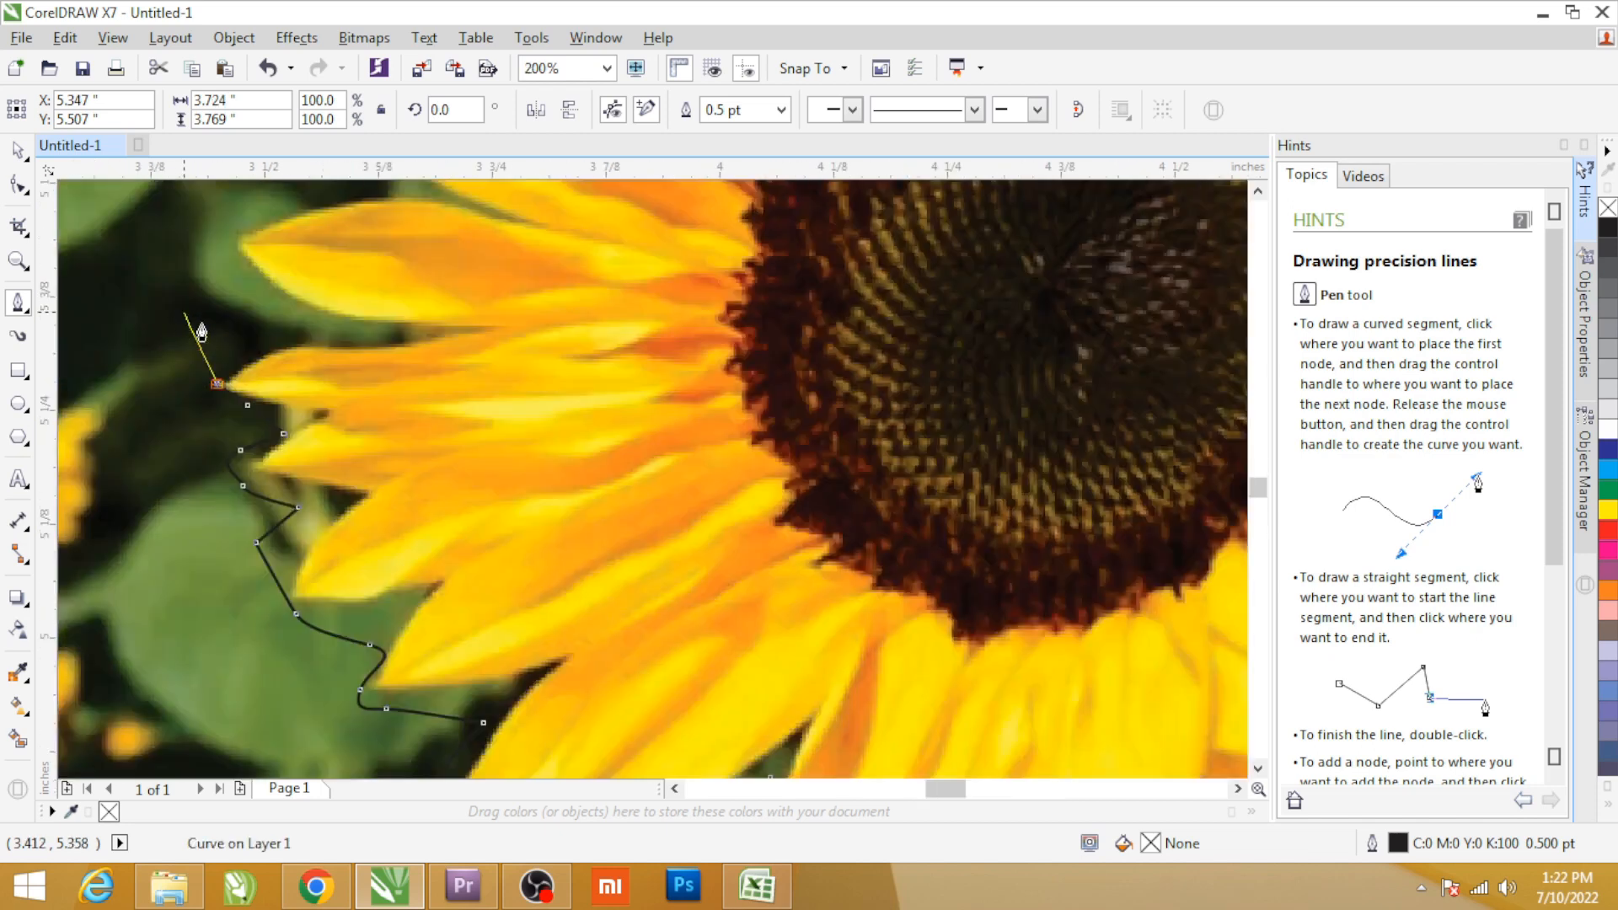
{"action": "left_click_drag", "start_coordinate": [327, 353], "coordinate": [379, 342]}
{"action": "left_click", "coordinate": [378, 341]}
{"action": "left_click_drag", "start_coordinate": [311, 236], "coordinate": [254, 207]}
{"action": "left_click", "coordinate": [254, 207]}
{"action": "scroll", "coordinate": [285, 403], "scroll_direction": "down", "scroll_amount": 2}
{"action": "scroll", "coordinate": [286, 313], "scroll_direction": "up", "scroll_amount": 1}
{"action": "left_click_drag", "start_coordinate": [285, 320], "coordinate": [343, 263]}
Extend the Pen outline along the large sunflower's left petals toward its upper-left side.
{"action": "scroll", "coordinate": [405, 253], "scroll_direction": "down", "scroll_amount": 2}
{"action": "scroll", "coordinate": [392, 198], "scroll_direction": "up", "scroll_amount": 2}
{"action": "left_click", "coordinate": [362, 361]}
{"action": "left_click", "coordinate": [379, 312]}
{"action": "left_click", "coordinate": [461, 329]}
{"action": "left_click", "coordinate": [464, 217]}
Trace the remaining upper-left petals and close the flower outline at its starting node.
{"action": "scroll", "coordinate": [483, 312], "scroll_direction": "down", "scroll_amount": 2}
{"action": "scroll", "coordinate": [473, 254], "scroll_direction": "up", "scroll_amount": 1}
{"action": "left_click", "coordinate": [490, 307]}
{"action": "left_click", "coordinate": [499, 289]}
{"action": "left_click", "coordinate": [512, 253]}
{"action": "left_click", "coordinate": [528, 228]}
{"action": "left_click", "coordinate": [557, 219]}
{"action": "left_click", "coordinate": [576, 196]}
{"action": "left_click", "coordinate": [663, 208]}
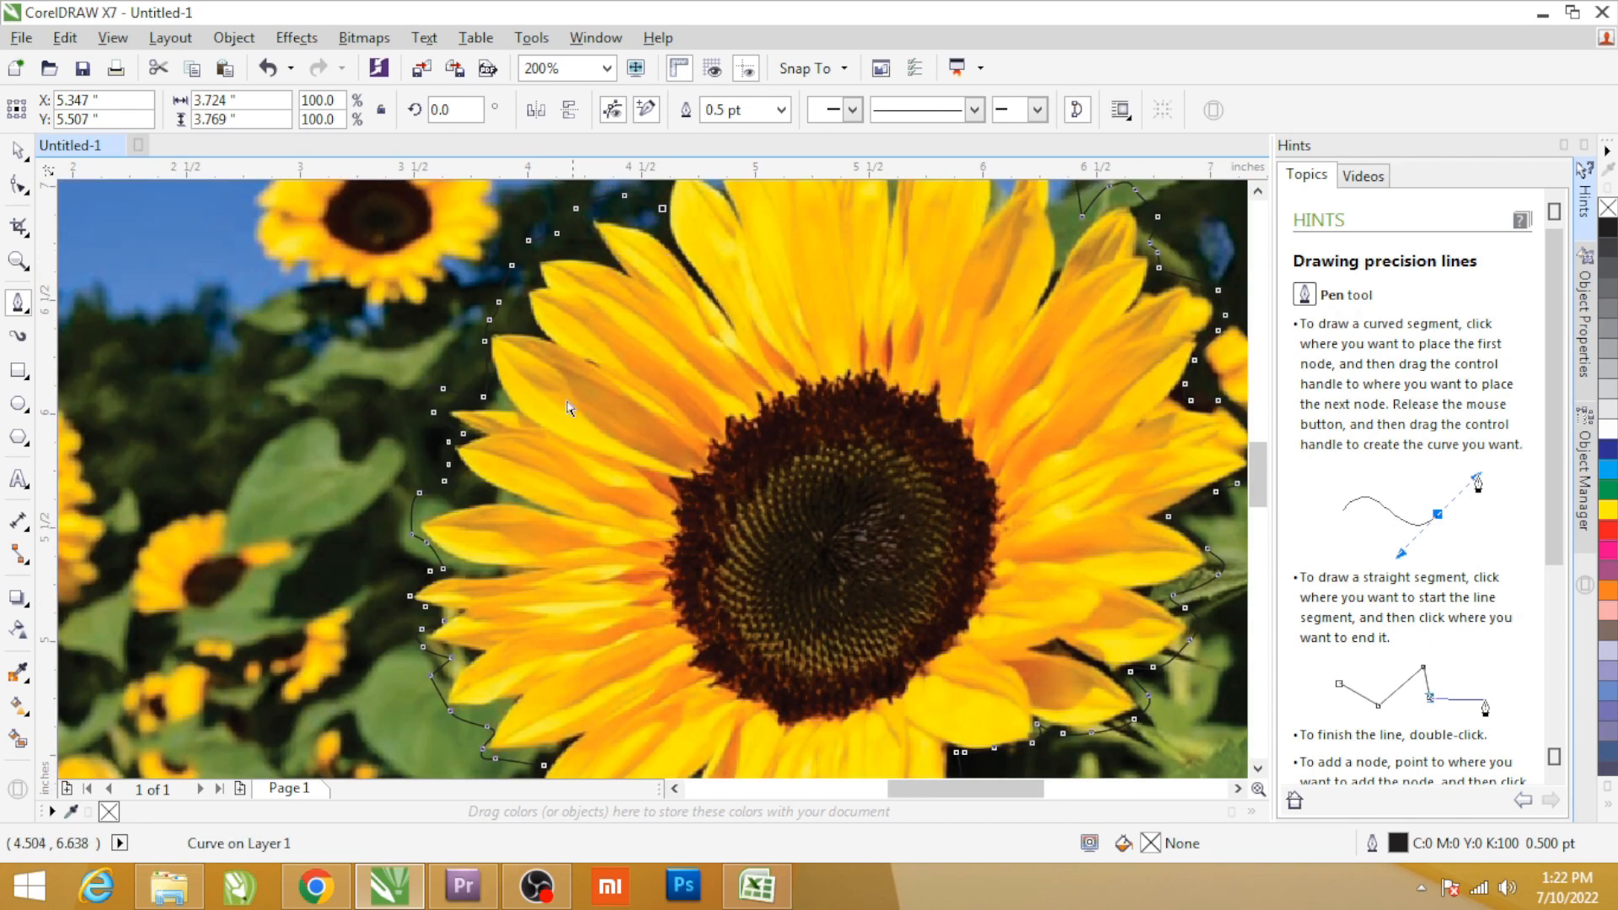
Place the sharp sunflower bitmap inside the traced flower curve as a PowerClip.
{"action": "scroll", "coordinate": [567, 422], "scroll_direction": "down", "scroll_amount": 2}
{"action": "key", "text": "space"}
{"action": "left_click_drag", "start_coordinate": [610, 434], "coordinate": [942, 421]}
{"action": "key", "text": "ctrl+z"}
{"action": "left_click", "coordinate": [474, 386]}
{"action": "left_click", "coordinate": [369, 38]}
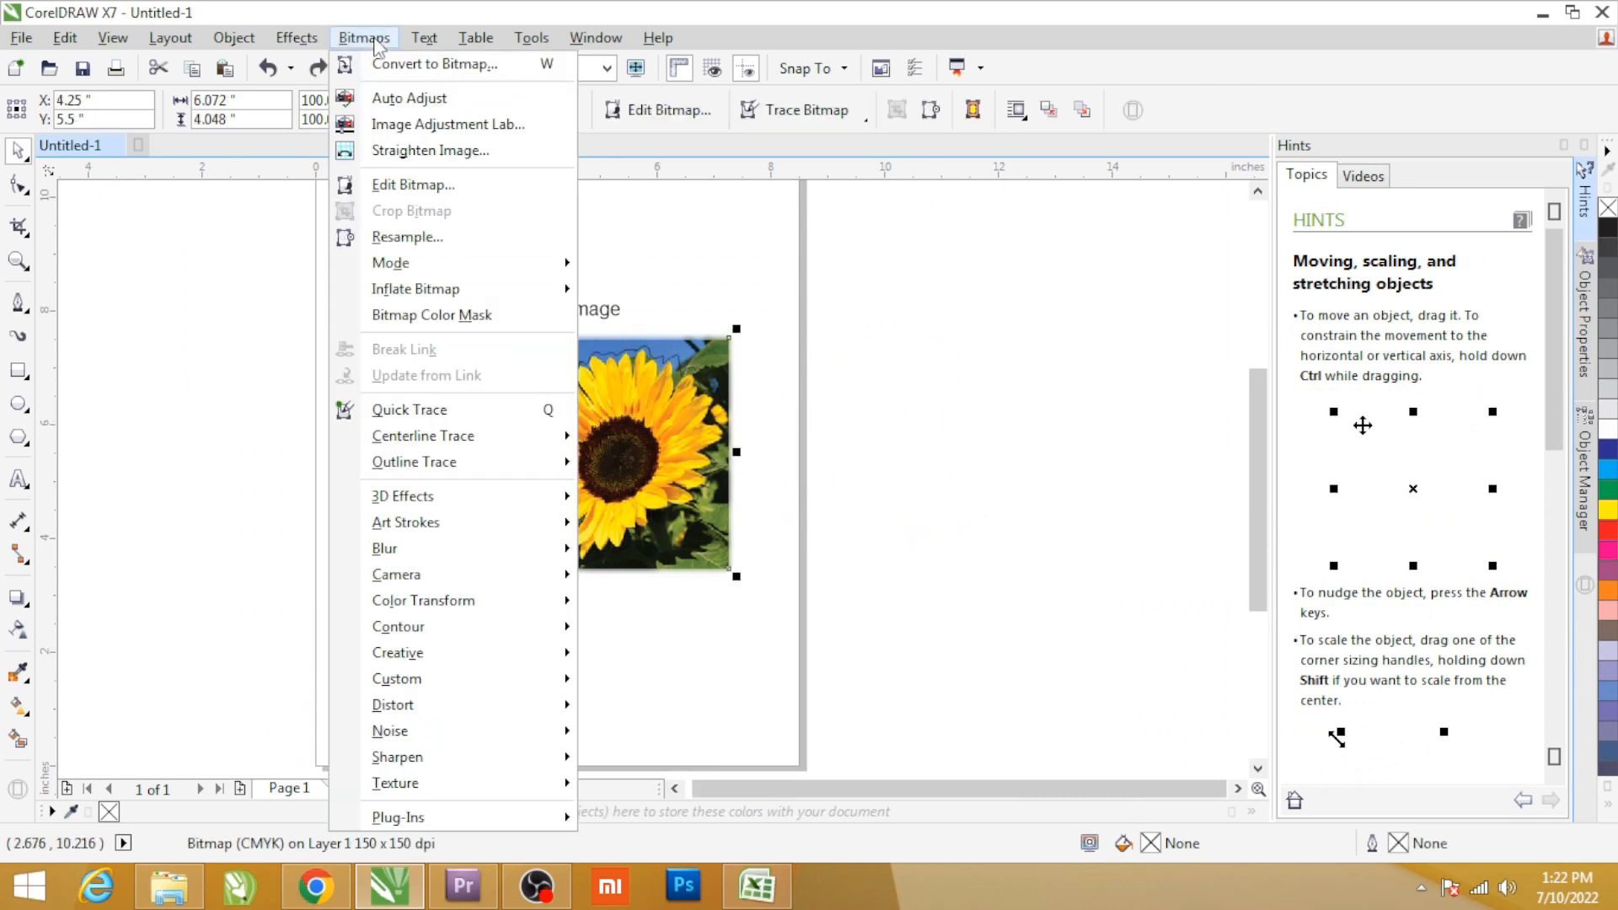
{"action": "mouse_move", "coordinate": [251, 42]}
{"action": "mouse_move", "coordinate": [309, 241]}
{"action": "left_click", "coordinate": [647, 246]}
{"action": "left_click", "coordinate": [625, 436]}
{"action": "left_click_drag", "start_coordinate": [638, 436], "coordinate": [926, 438]}
{"action": "key", "text": "ctrl+z"}
Remove the outline colour from the PowerClipped flower and deselect it.
{"action": "right_click", "coordinate": [110, 811]}
{"action": "left_click", "coordinate": [703, 593]}
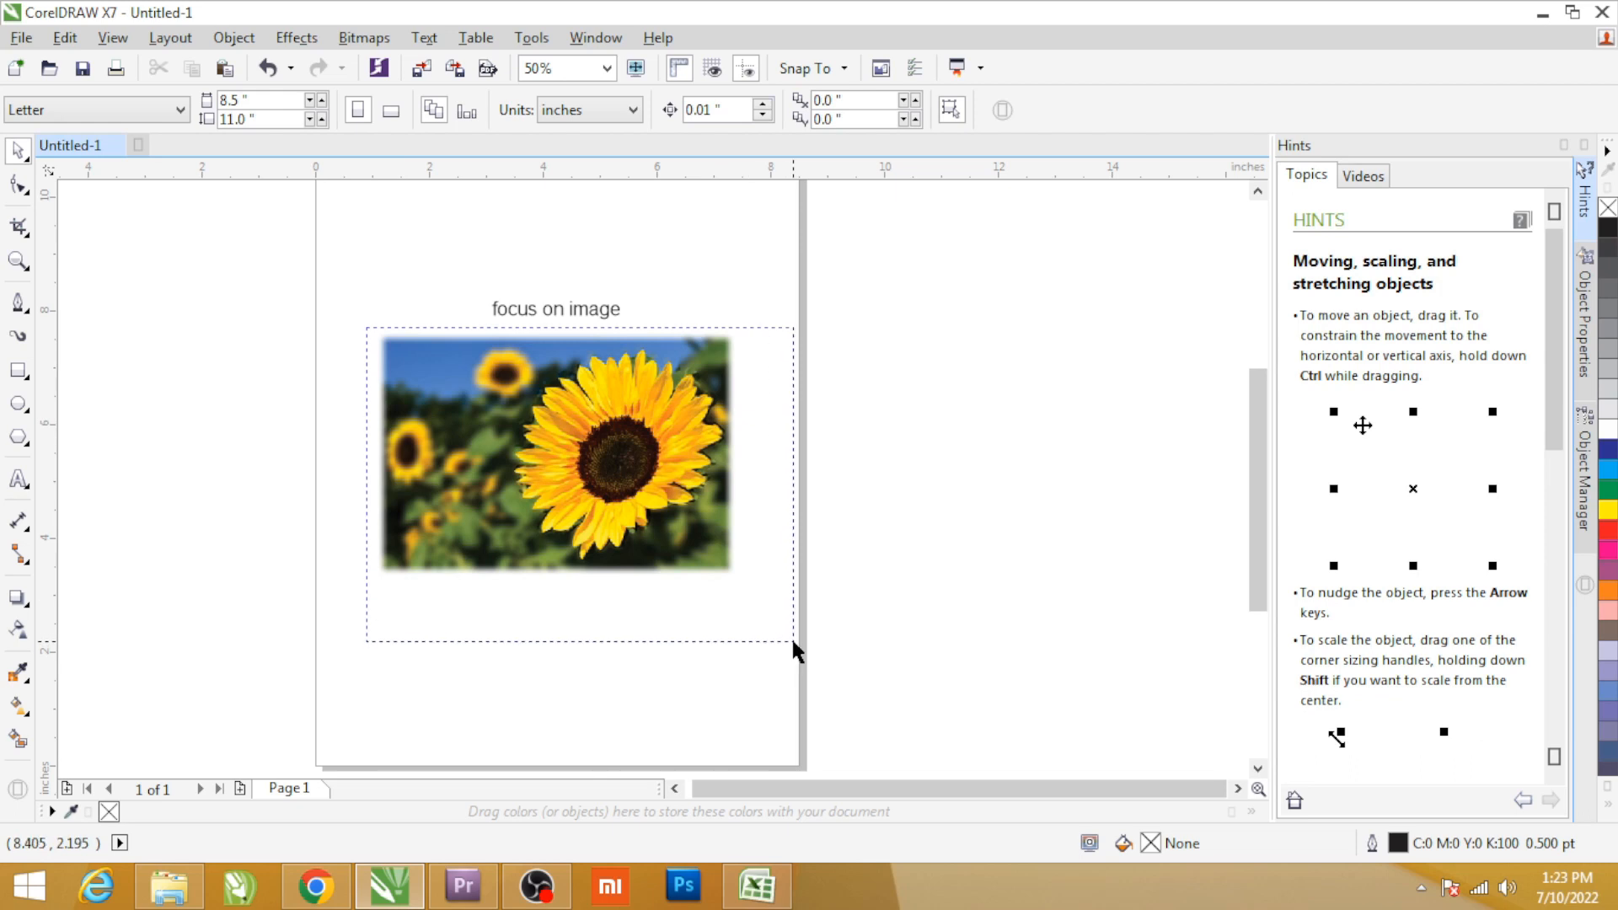
{"action": "left_click_drag", "start_coordinate": [793, 642], "coordinate": [795, 643]}
{"action": "key", "text": "shift+F2"}
{"action": "left_click", "coordinate": [1143, 358]}
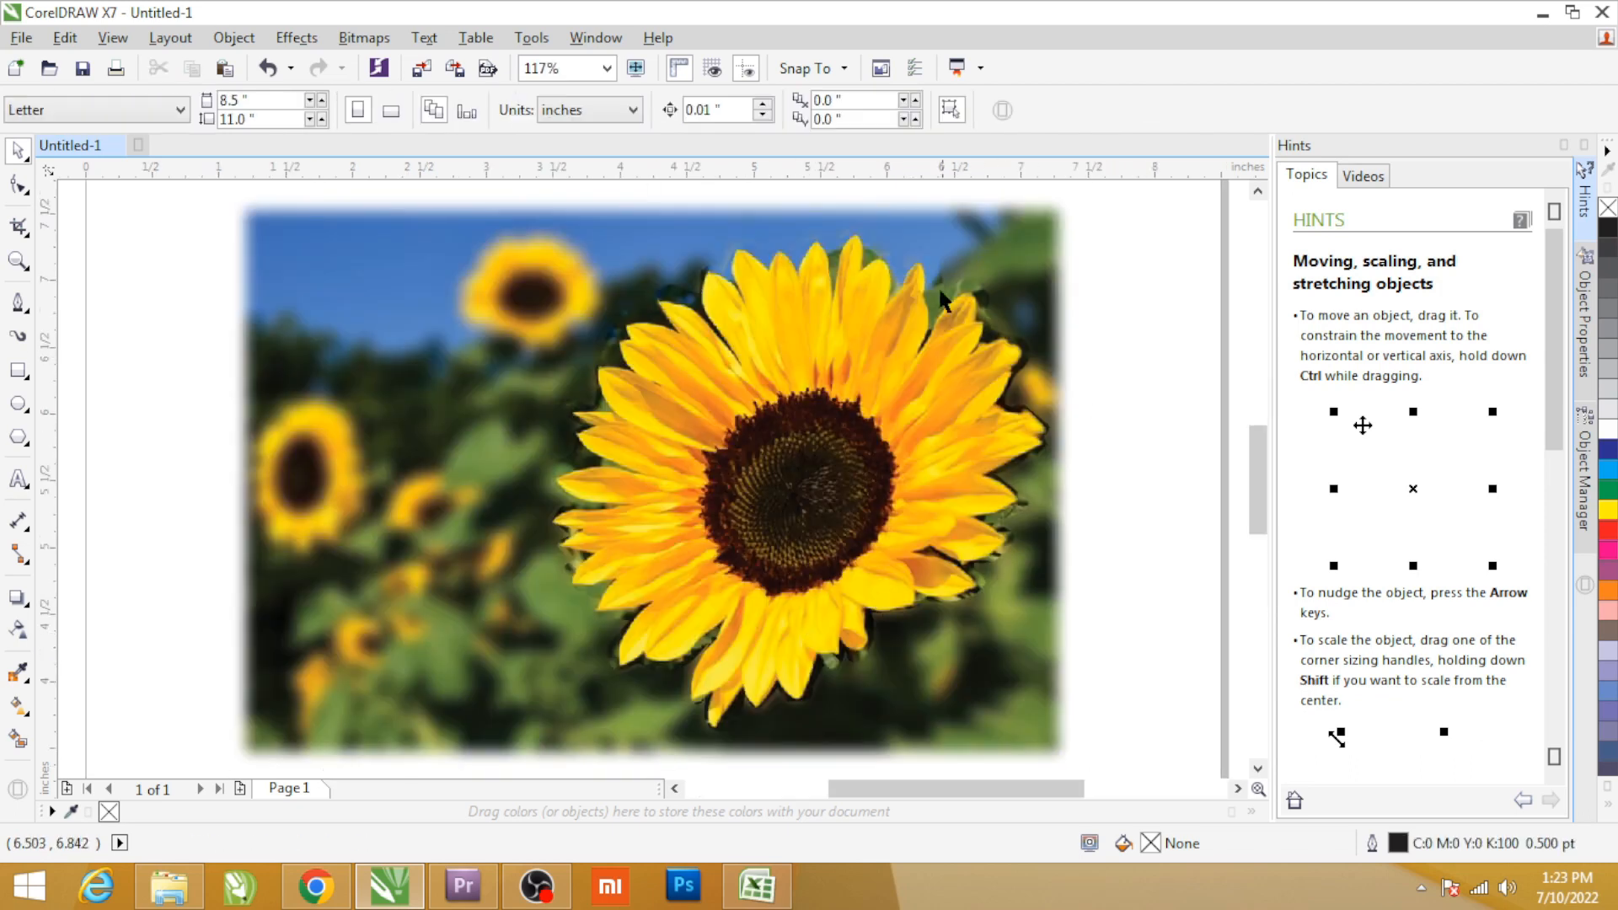
Try a Gaussian blur with a 1.3-pixel radius on the sharp bitmap inside the flower's PowerClip.
{"action": "double_click", "coordinate": [845, 467]}
{"action": "left_click", "coordinate": [845, 467]}
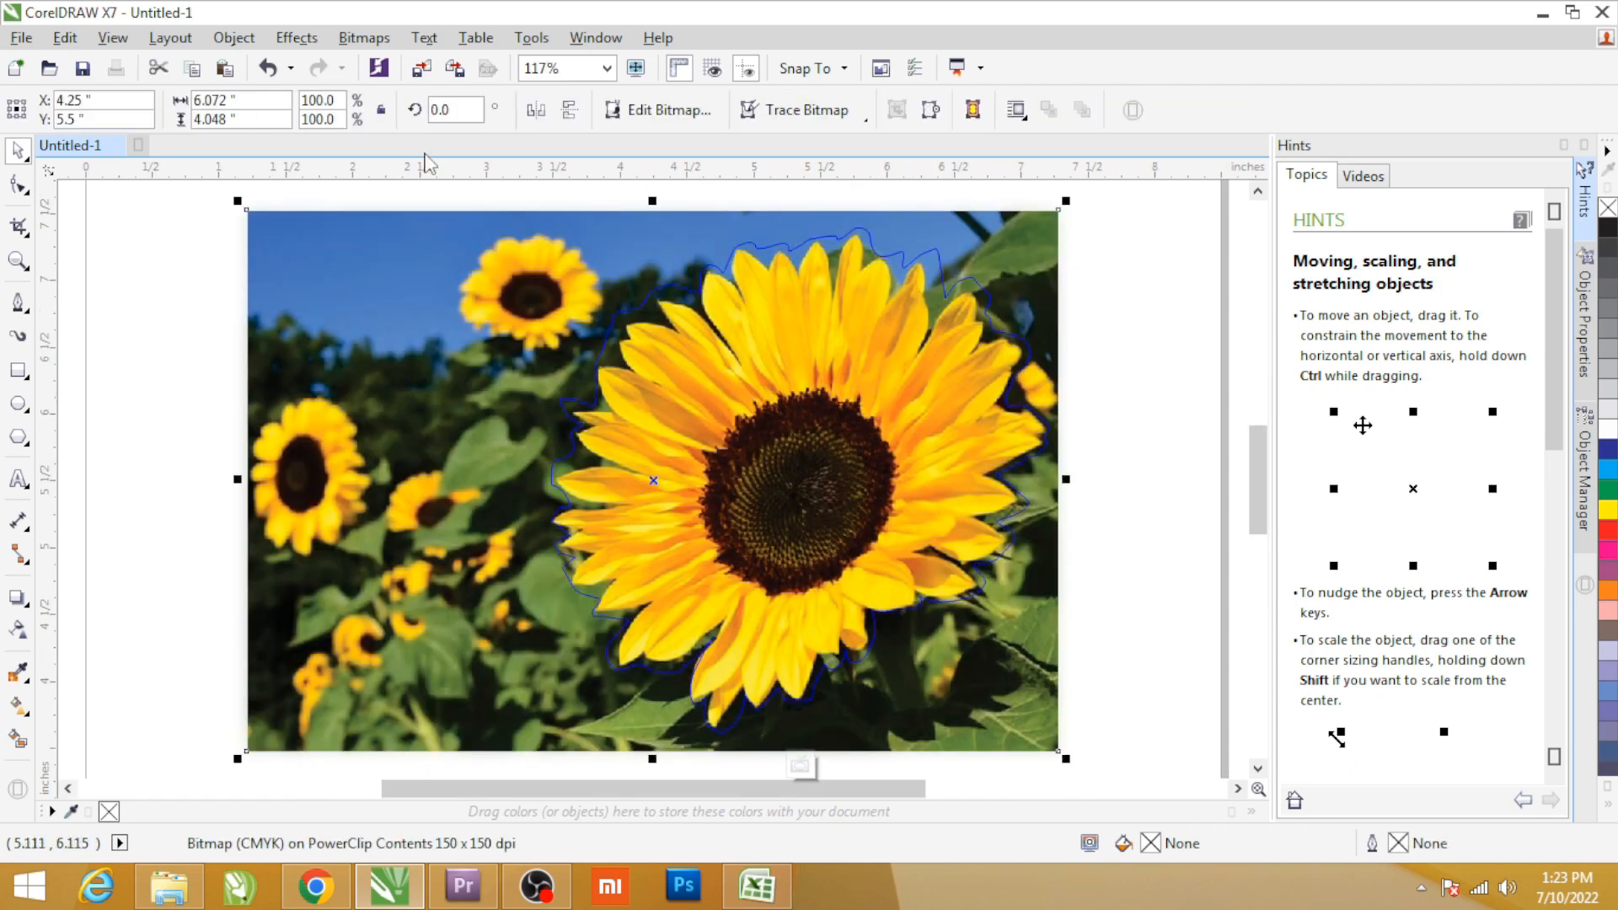
{"action": "left_click", "coordinate": [322, 34]}
{"action": "mouse_move", "coordinate": [361, 47]}
{"action": "mouse_move", "coordinate": [396, 549]}
{"action": "left_click", "coordinate": [667, 575]}
{"action": "left_click_drag", "start_coordinate": [601, 419], "coordinate": [602, 421]}
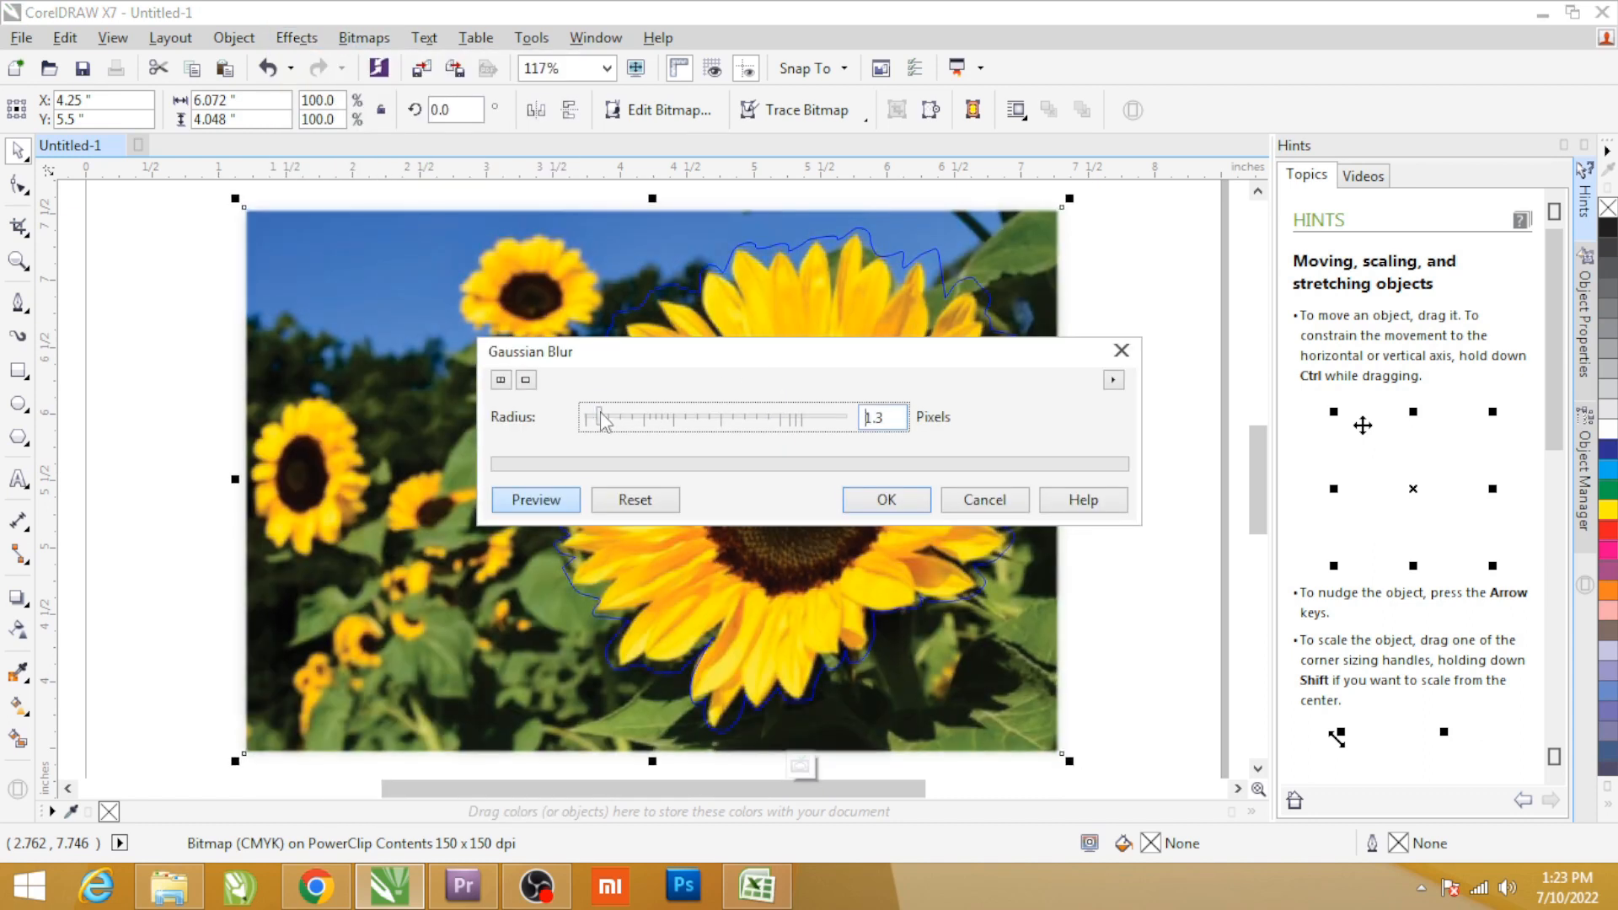
{"action": "left_click", "coordinate": [884, 501]}
{"action": "left_click", "coordinate": [1142, 407]}
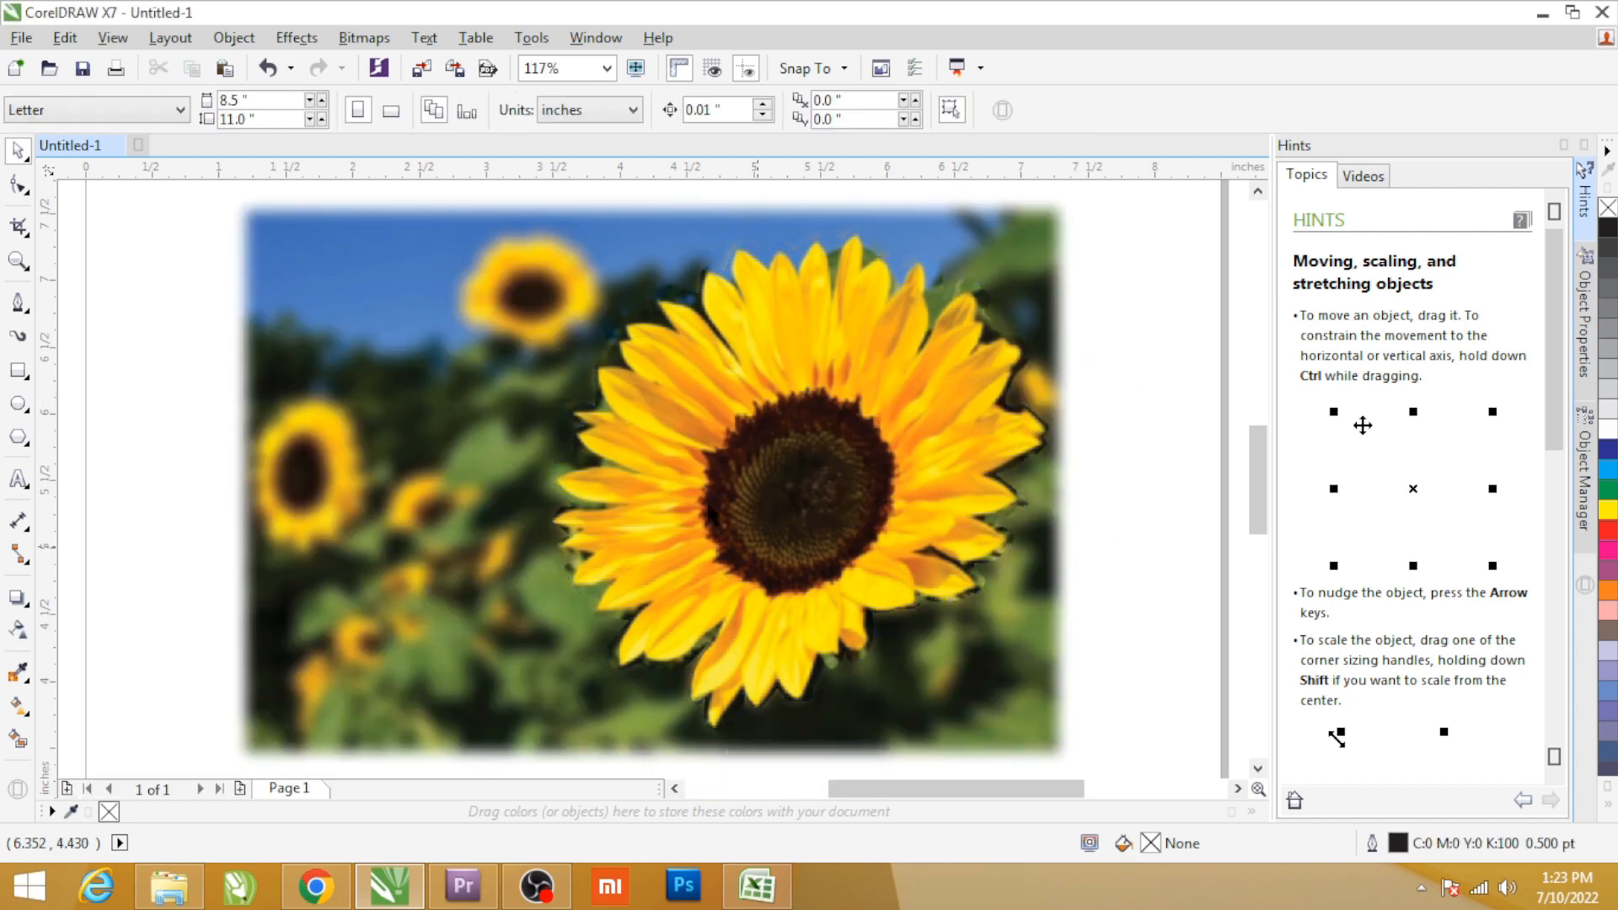
Undo the Gaussian blur on the bitmap inside the flower's PowerClip.
{"action": "left_click", "coordinate": [764, 407]}
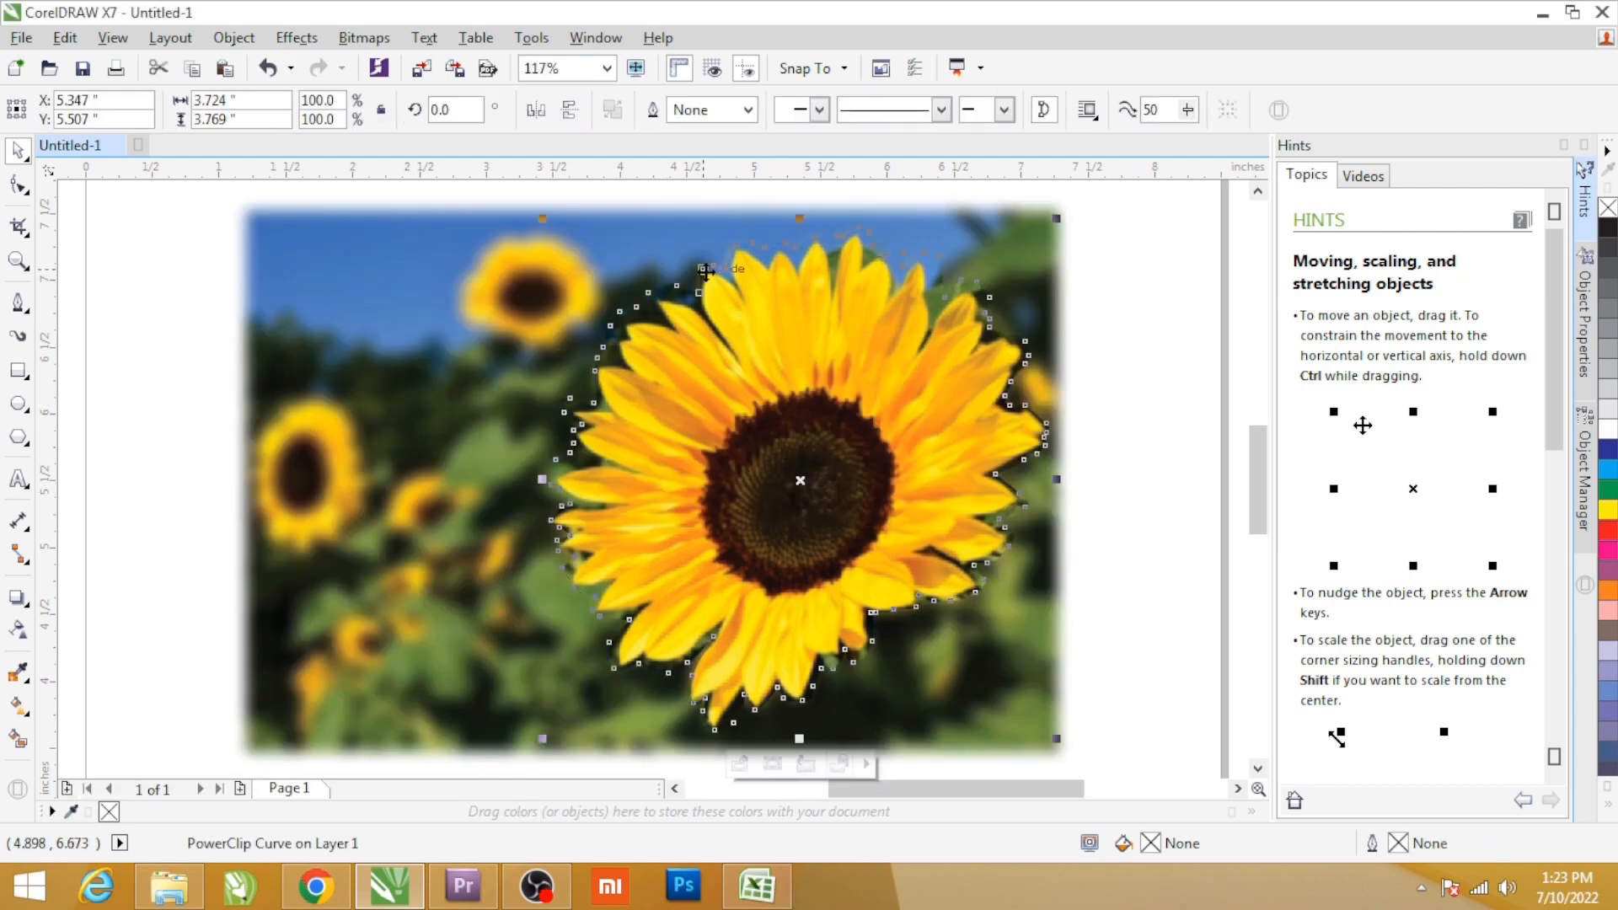
{"action": "scroll", "coordinate": [706, 270], "scroll_direction": "up", "scroll_amount": 5}
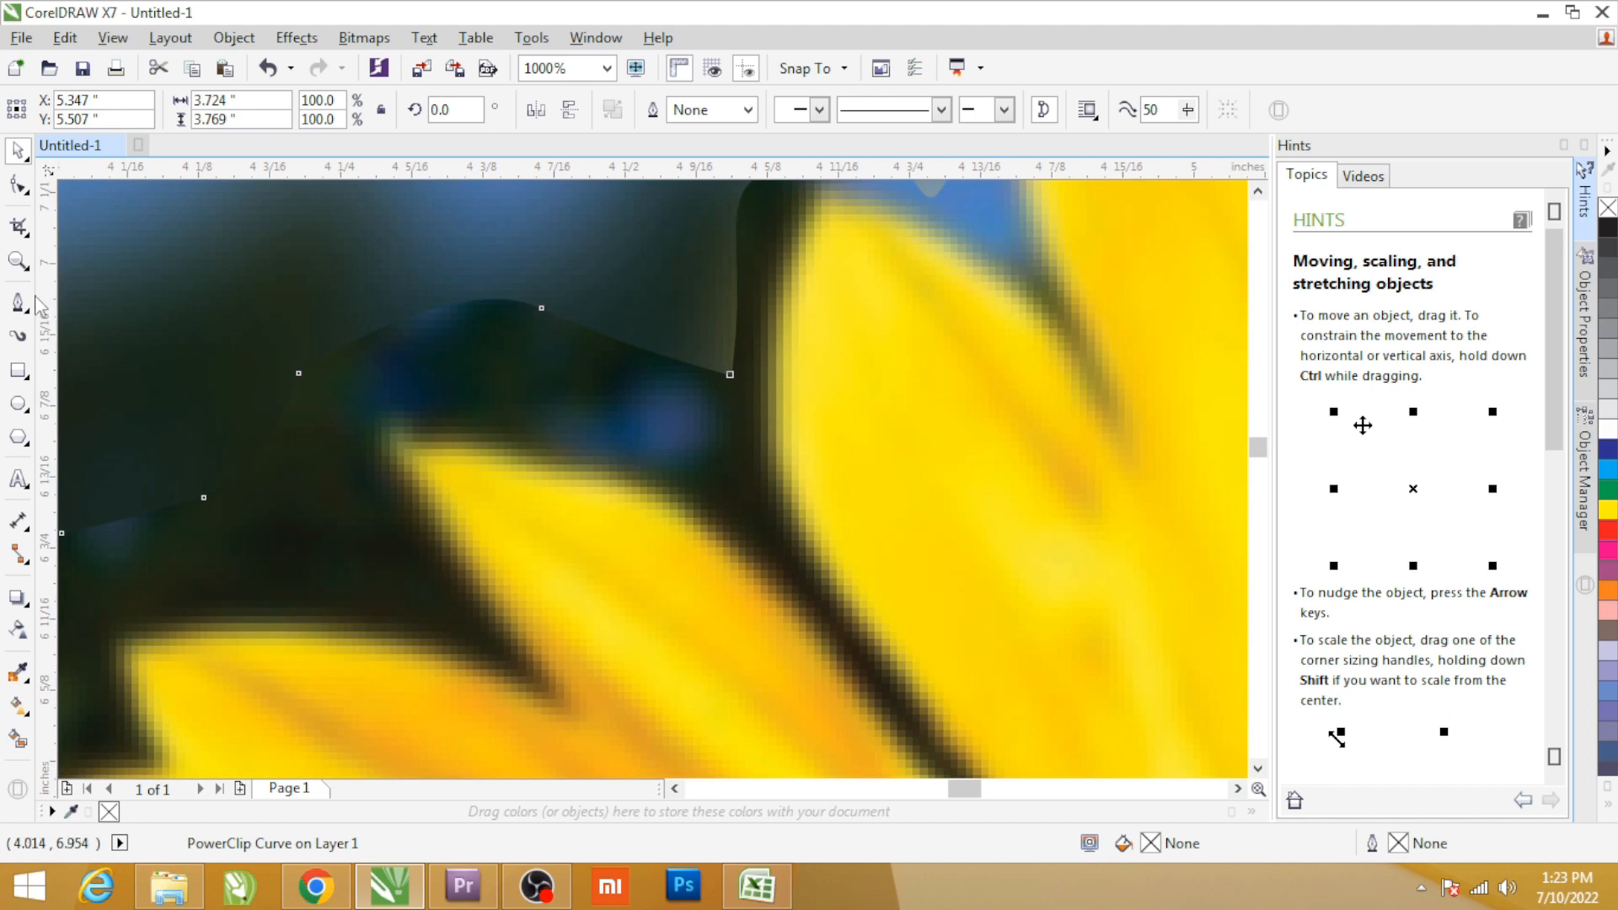
{"action": "key", "text": "ctrl+z"}
{"action": "key", "text": "ctrl+z"}
{"action": "key", "text": "ctrl+z"}
{"action": "scroll", "coordinate": [541, 382], "scroll_direction": "down", "scroll_amount": 2}
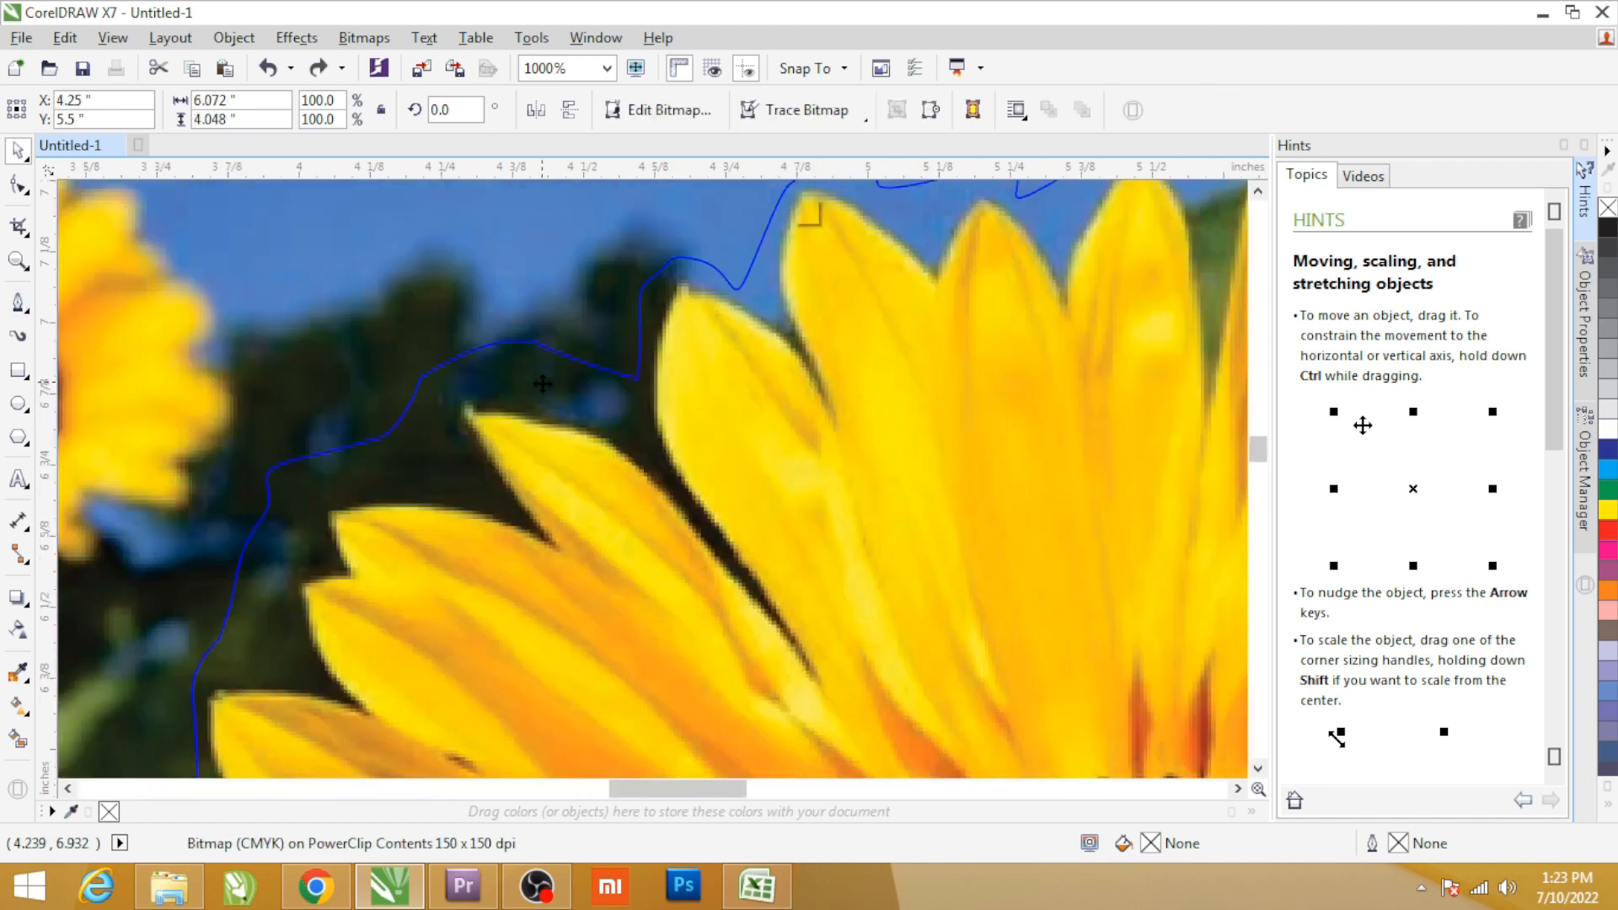
{"action": "scroll", "coordinate": [741, 424], "scroll_direction": "down", "scroll_amount": 1}
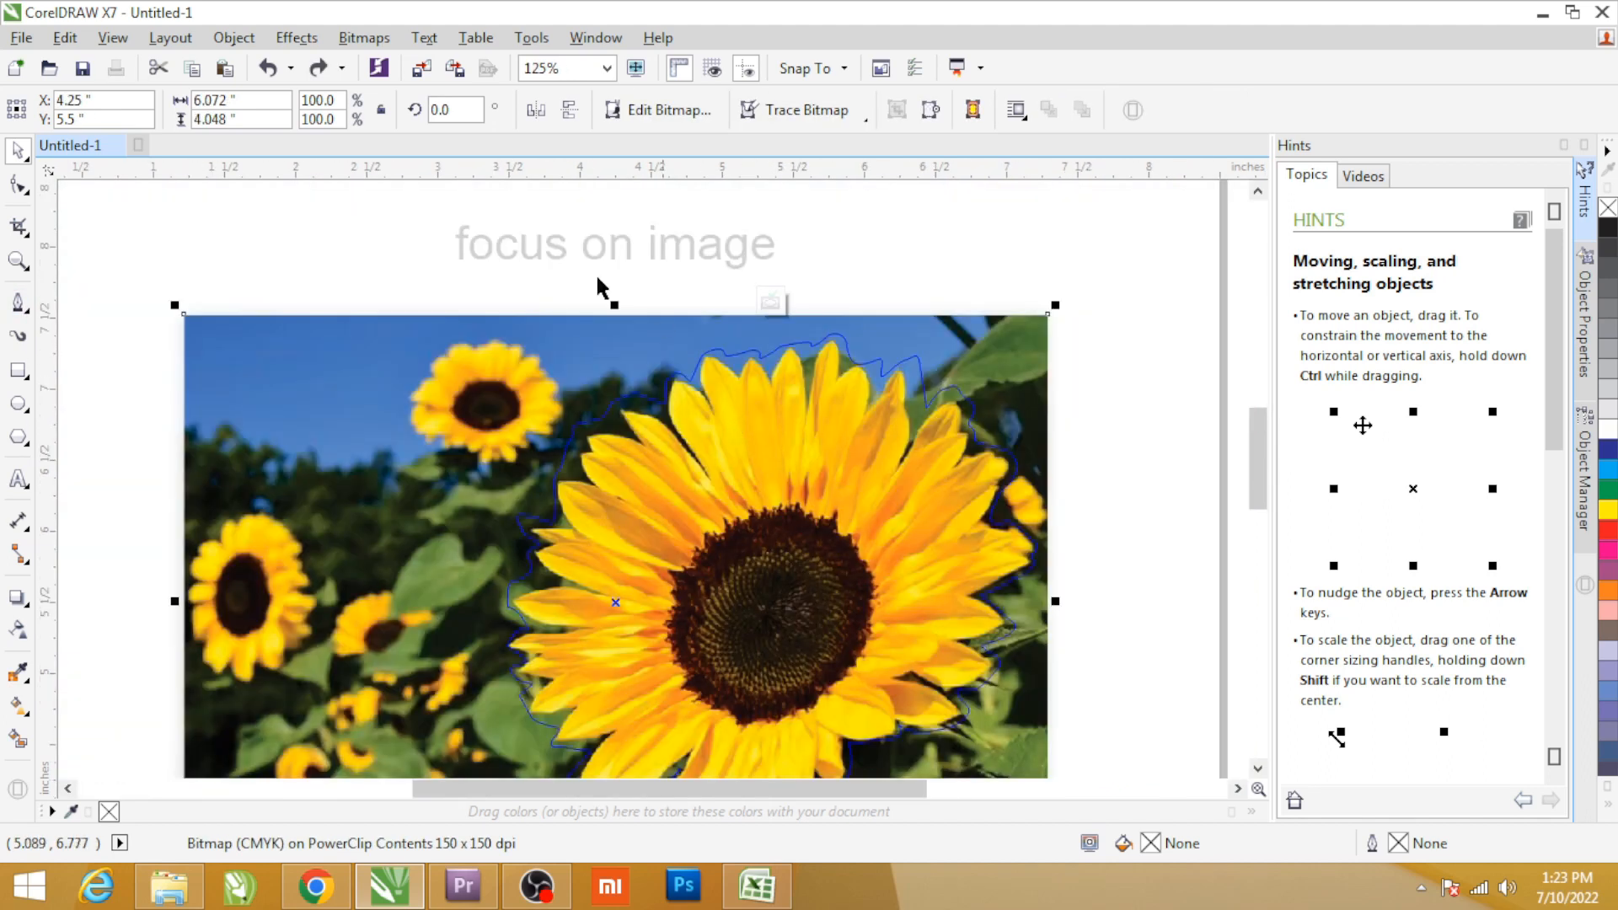
Finish editing the PowerClip contents and select the blurred background bitmap.
{"action": "left_click", "coordinate": [596, 276], "text": "ctrl"}
{"action": "left_click", "coordinate": [1087, 274]}
{"action": "left_click", "coordinate": [992, 361]}
{"action": "key", "text": "shift+F2"}
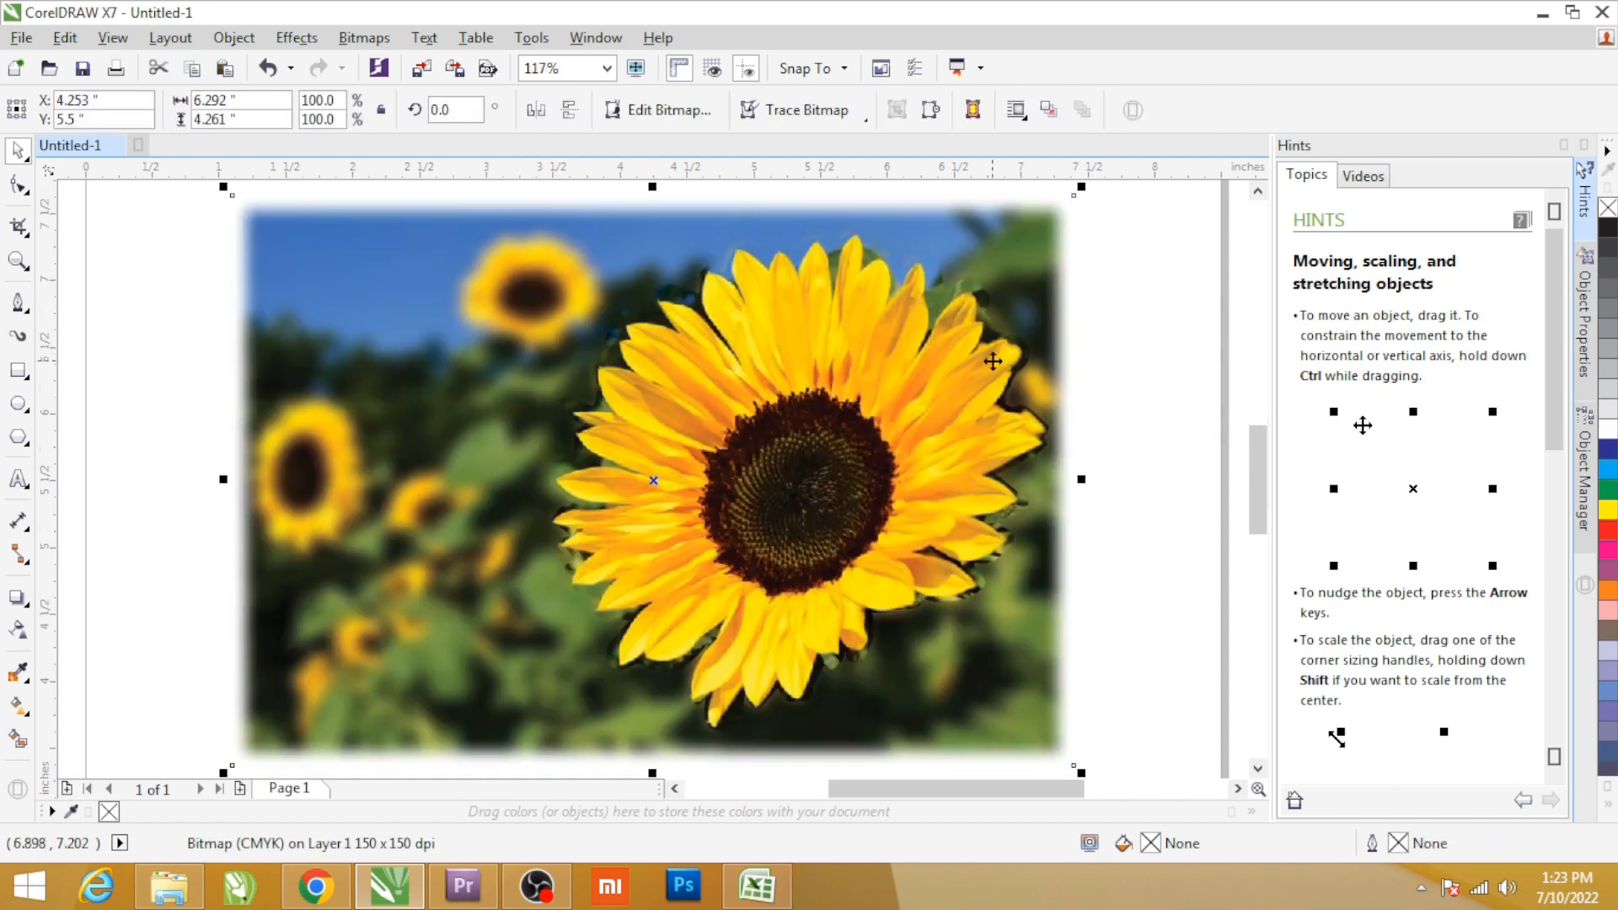
{"action": "left_click", "coordinate": [1131, 434]}
{"action": "left_click", "coordinate": [645, 415]}
{"action": "left_click", "coordinate": [218, 333]}
{"action": "left_click", "coordinate": [721, 392]}
{"action": "left_click_drag", "start_coordinate": [697, 420], "coordinate": [802, 419]}
{"action": "key", "text": "ctrl+z"}
Open the flower's PowerClip contents and apply an elliptical fountain transparency to the bitmap, with free scaling and skewing turned off.
{"action": "double_click", "coordinate": [771, 422]}
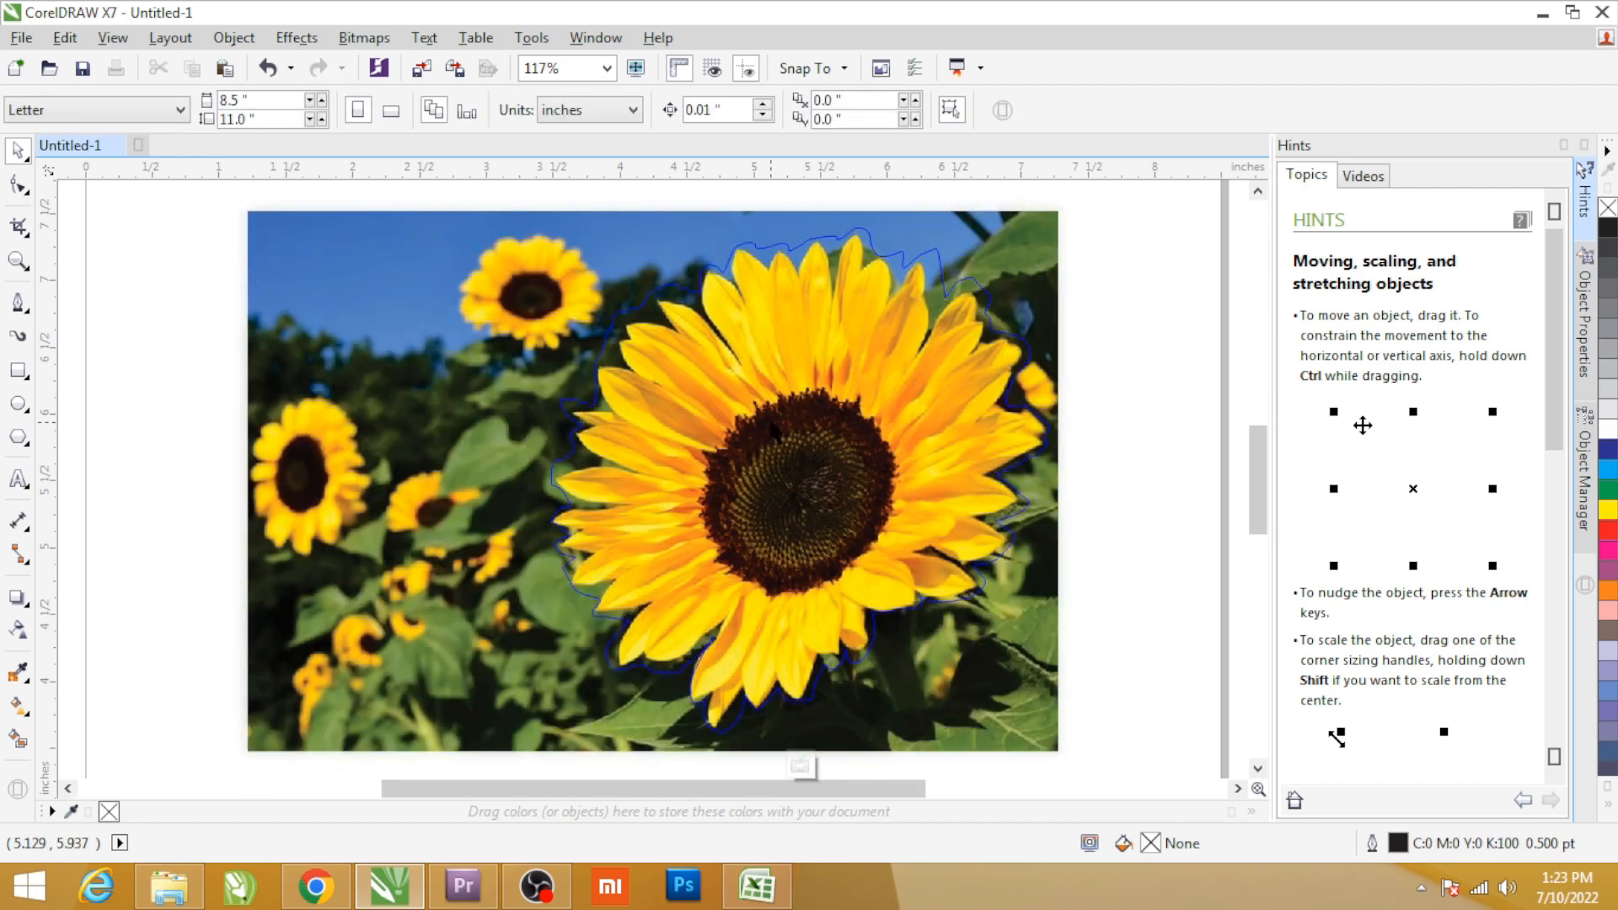
{"action": "left_click", "coordinate": [17, 631]}
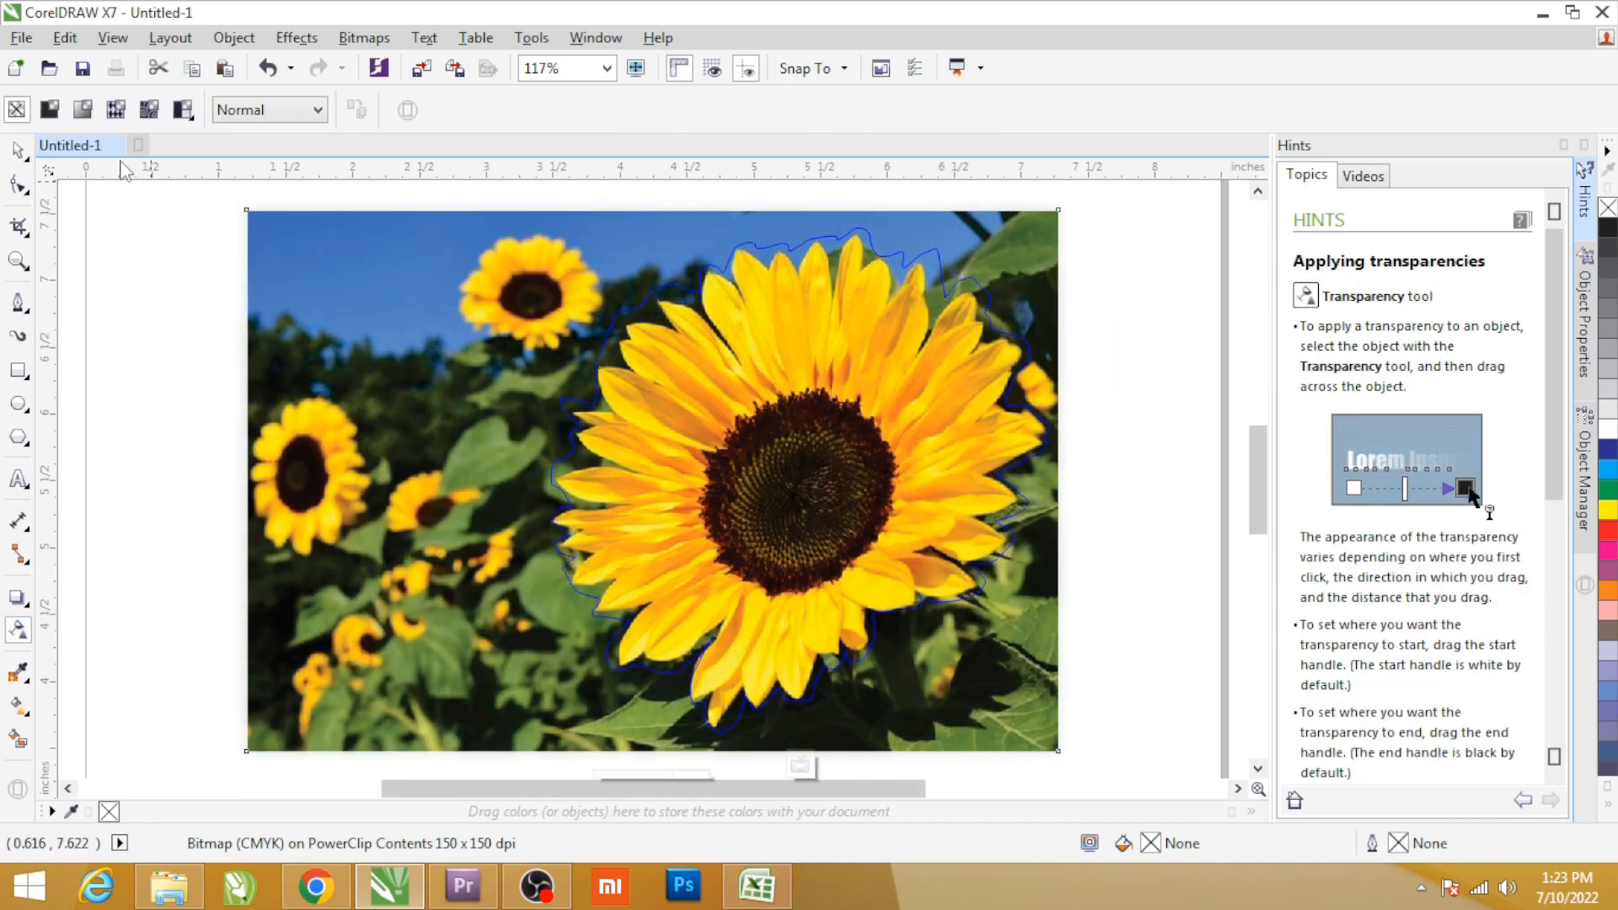
{"action": "left_click", "coordinate": [49, 111]}
{"action": "left_click", "coordinate": [81, 110]}
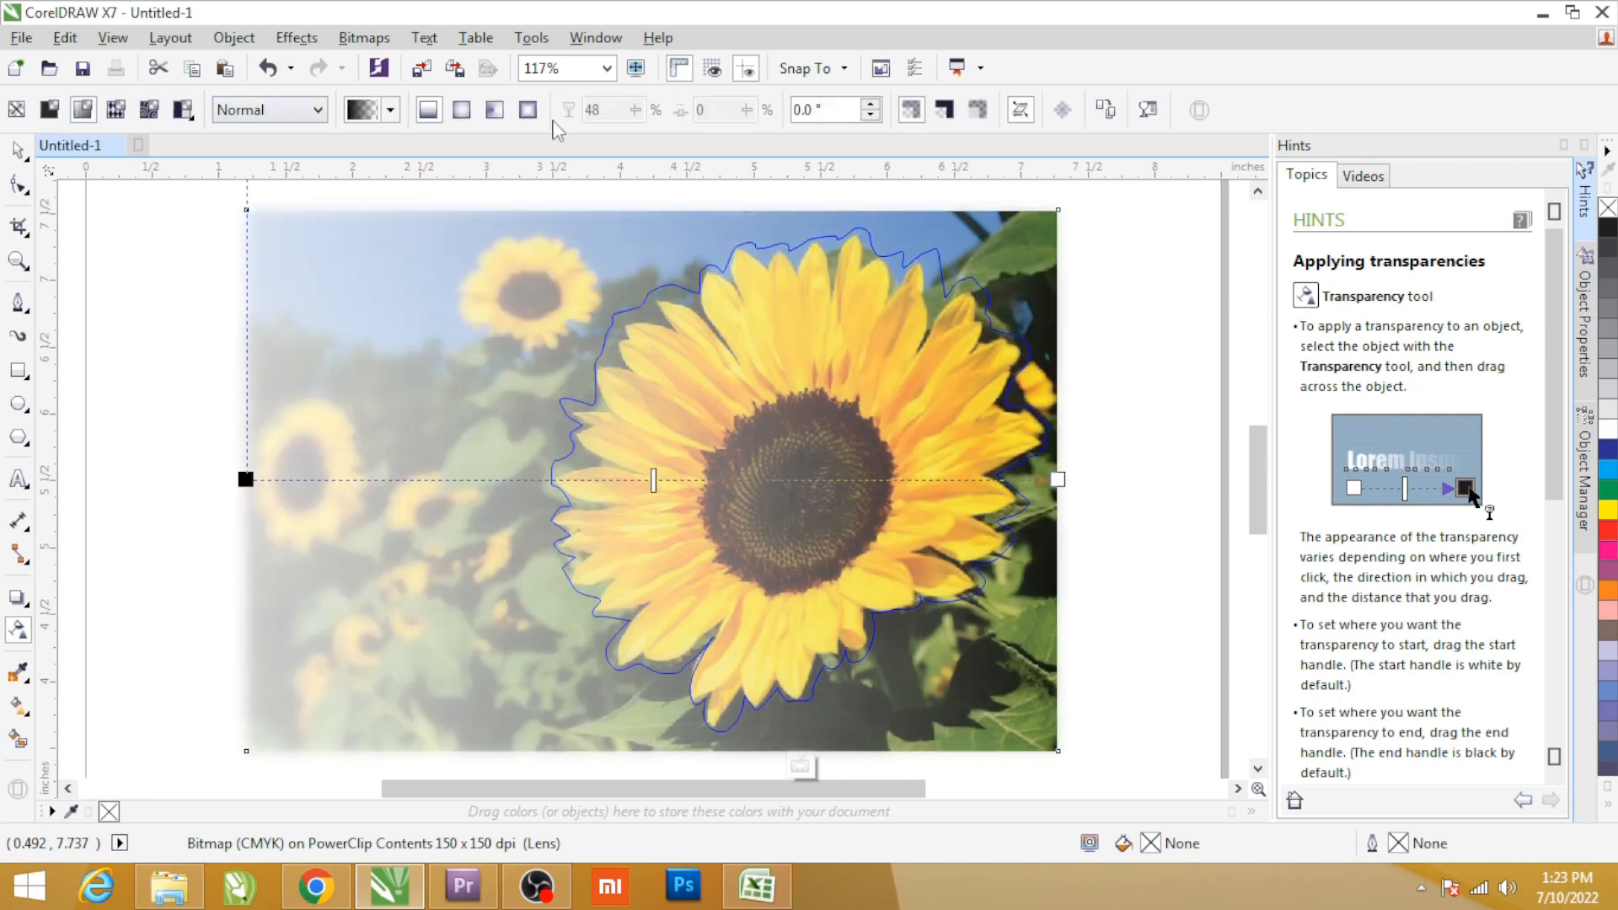
{"action": "left_click", "coordinate": [462, 116]}
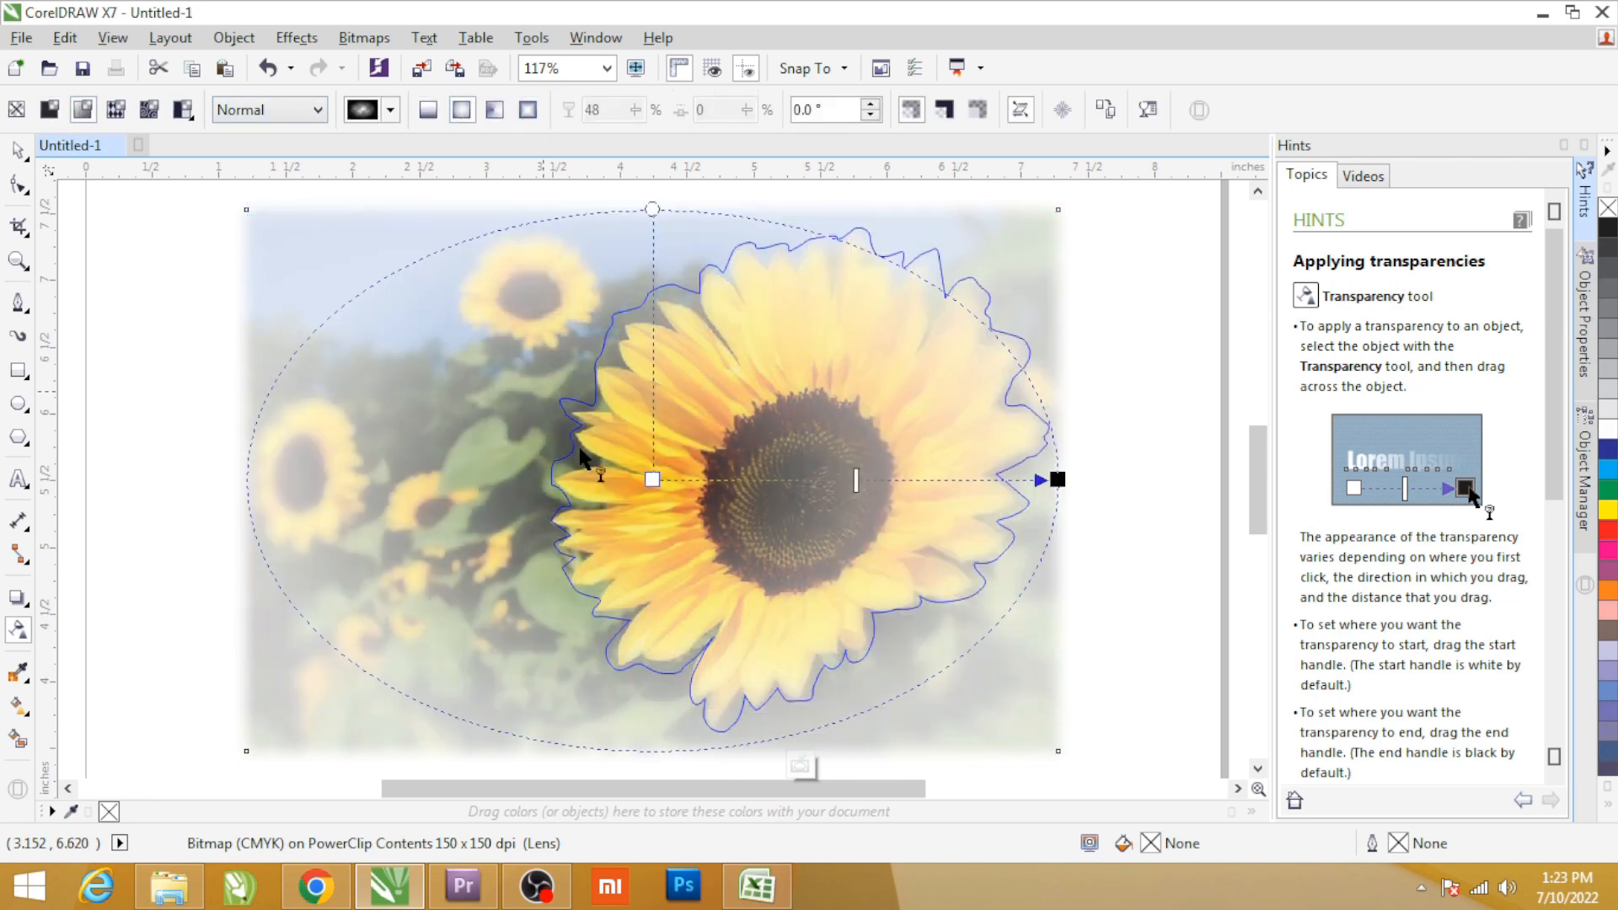
{"action": "left_click", "coordinate": [1021, 111]}
Centre the elliptical transparency on the large flower with 0% at its centre and 100% at an outer edge near the petal tips.
{"action": "left_click", "coordinate": [652, 479]}
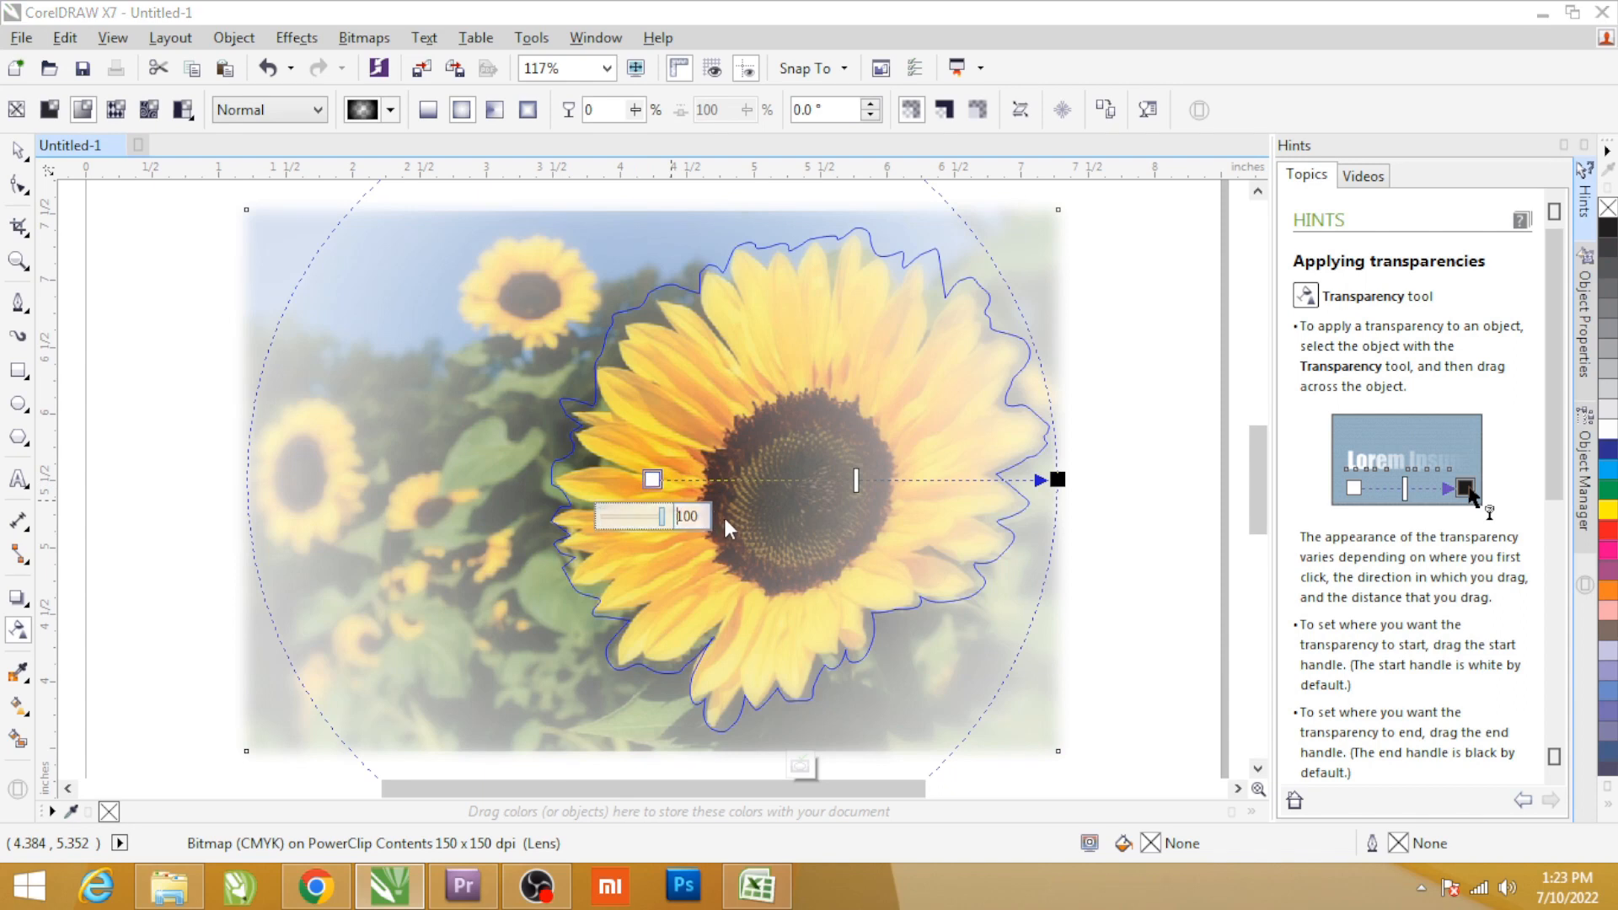
{"action": "left_click_drag", "start_coordinate": [725, 522], "coordinate": [726, 523]}
{"action": "left_click", "coordinate": [1053, 484]}
{"action": "left_click_drag", "start_coordinate": [1059, 519], "coordinate": [1011, 518]}
{"action": "left_click_drag", "start_coordinate": [656, 477], "coordinate": [746, 522]}
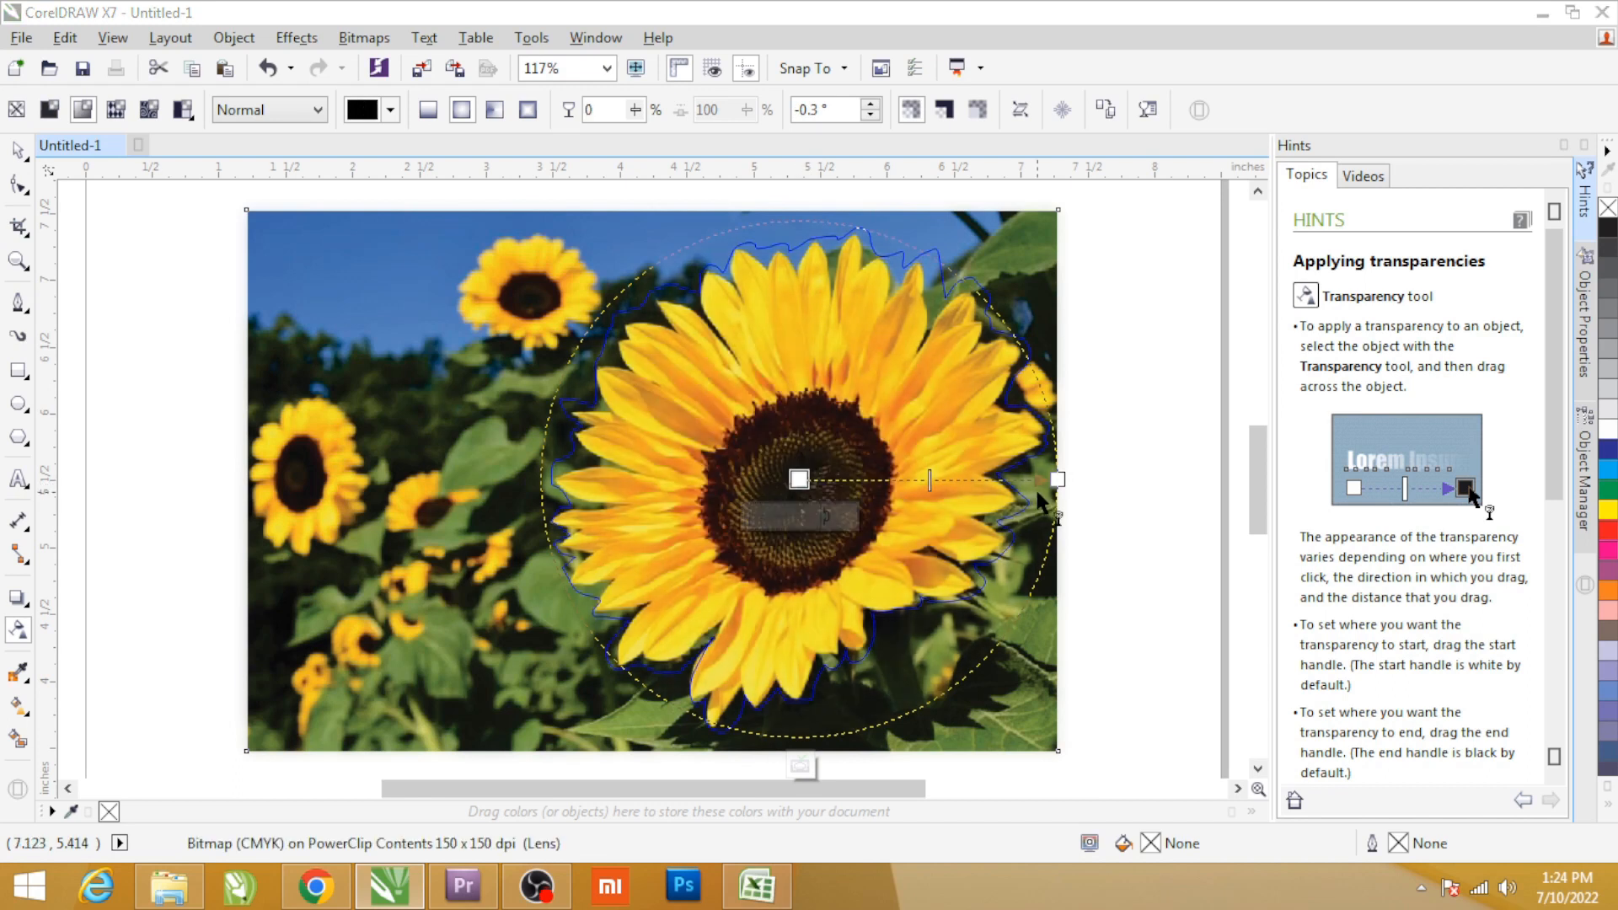
{"action": "left_click", "coordinate": [1058, 479]}
{"action": "mouse_move", "coordinate": [1007, 515]}
{"action": "left_mouse_down"}
{"action": "mouse_move", "coordinate": [1084, 516]}
{"action": "mouse_move", "coordinate": [1025, 497]}
{"action": "left_mouse_up"}
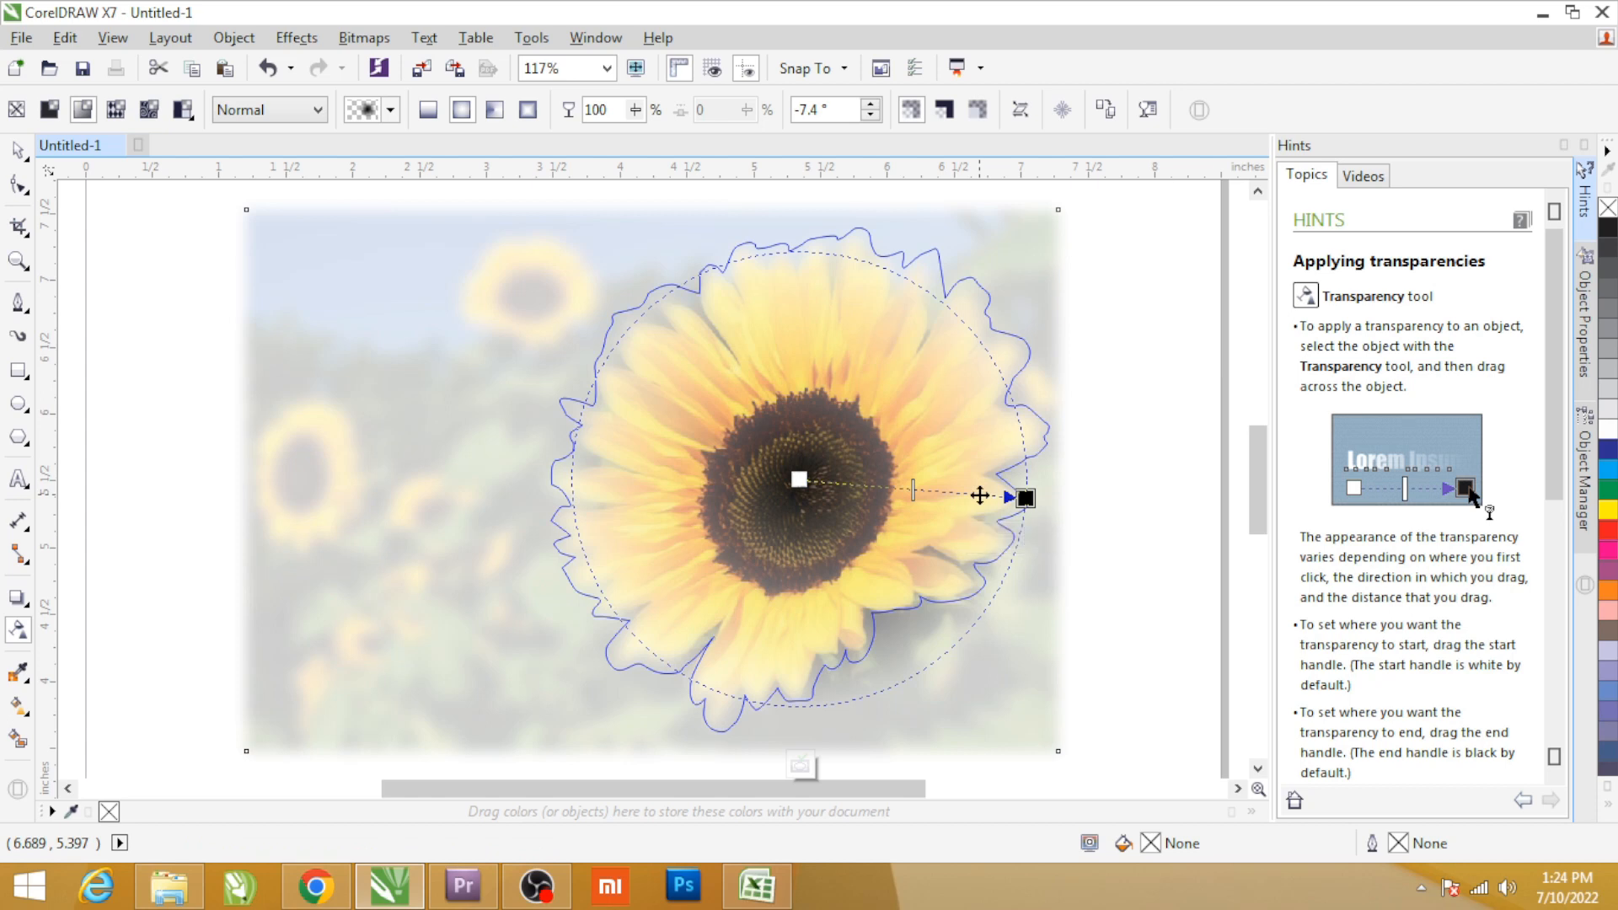
Add an opaque intermediate node near the outer edge of the elliptical transparency so only the petal tips fade.
{"action": "double_click", "coordinate": [977, 494]}
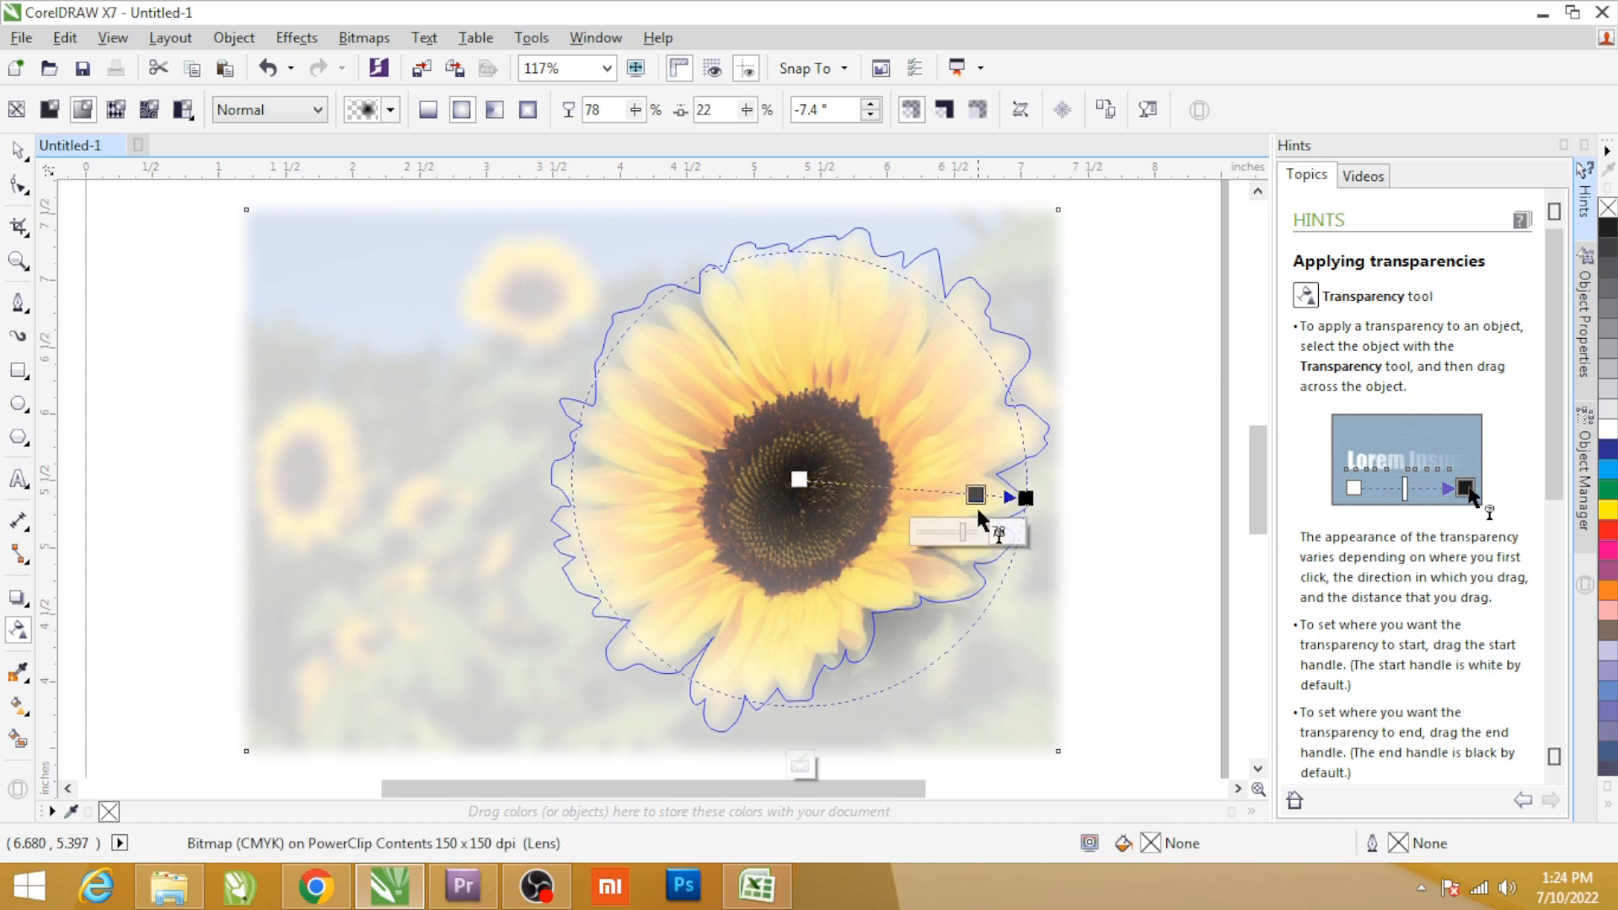
{"action": "left_click_drag", "start_coordinate": [960, 532], "coordinate": [898, 535]}
{"action": "double_click", "coordinate": [960, 493]}
{"action": "left_click_drag", "start_coordinate": [977, 494], "coordinate": [1040, 498]}
Finish editing the PowerClip contents and leave the flower deselected.
{"action": "key", "text": "space"}
{"action": "left_click", "coordinate": [1142, 326], "text": "ctrl"}
{"action": "left_click", "coordinate": [1154, 306]}
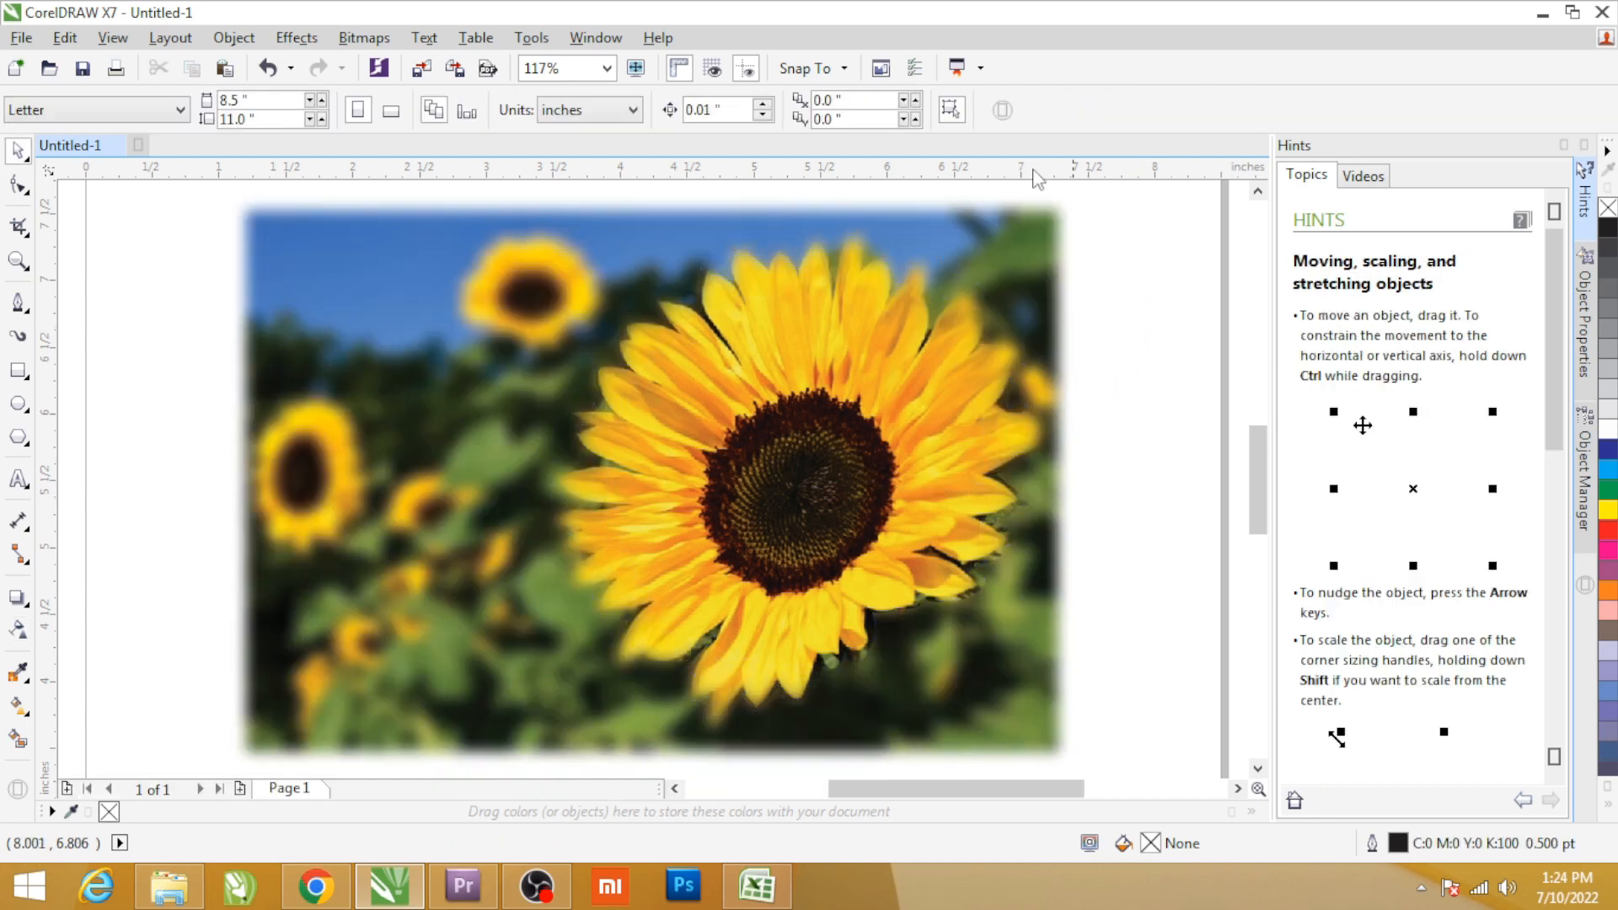
{"action": "left_click", "coordinate": [899, 489]}
{"action": "left_click", "coordinate": [894, 490]}
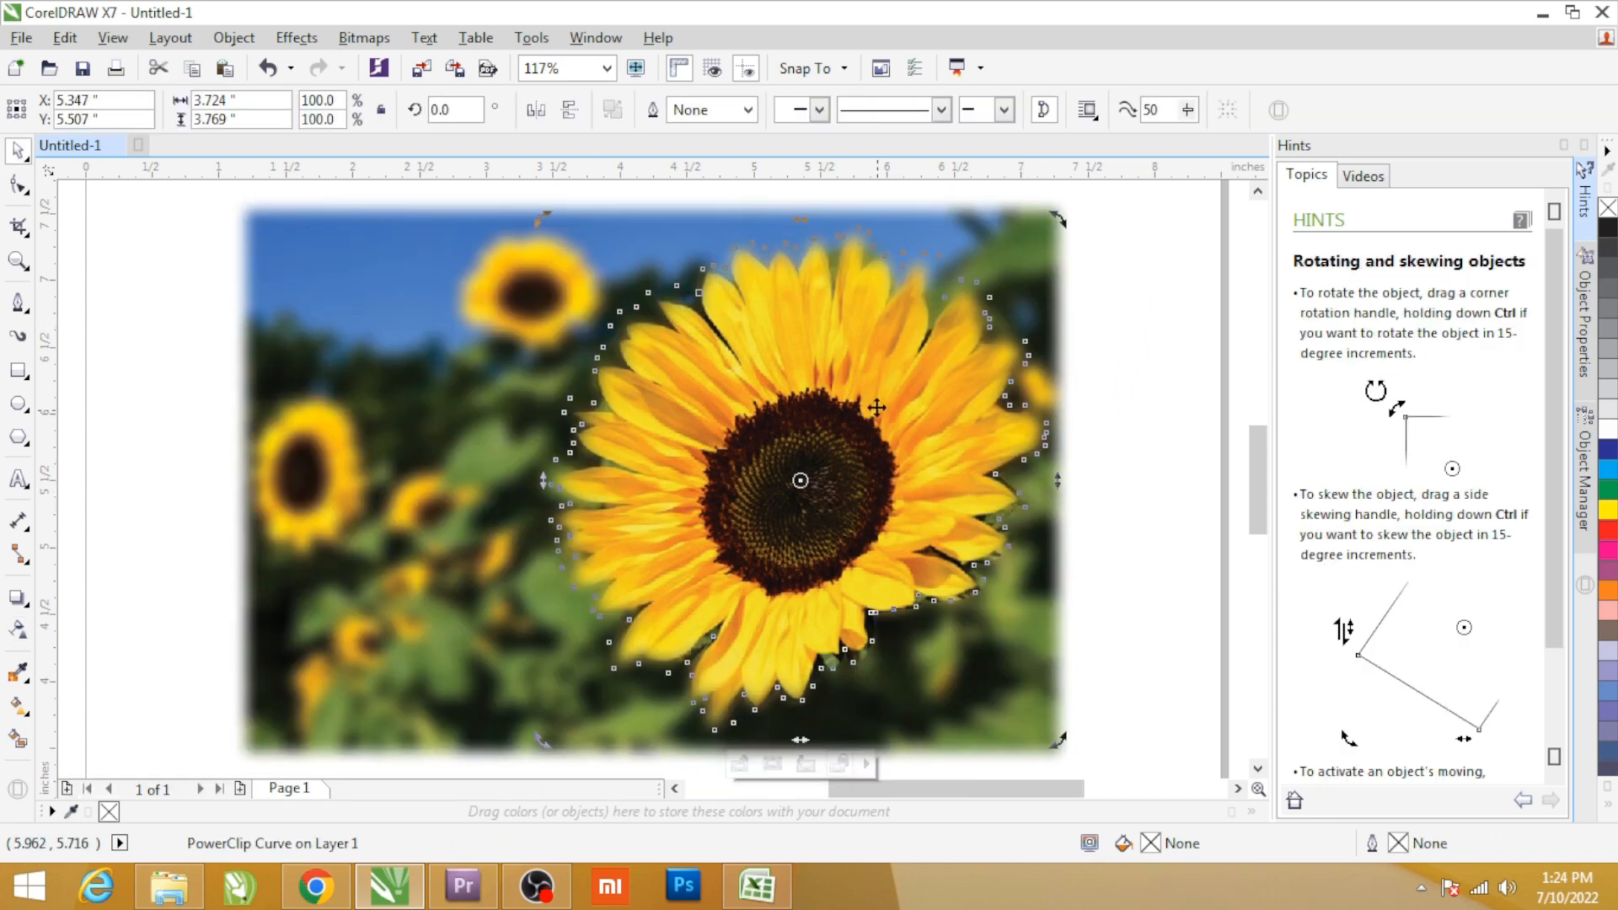
{"action": "left_click", "coordinate": [1127, 401]}
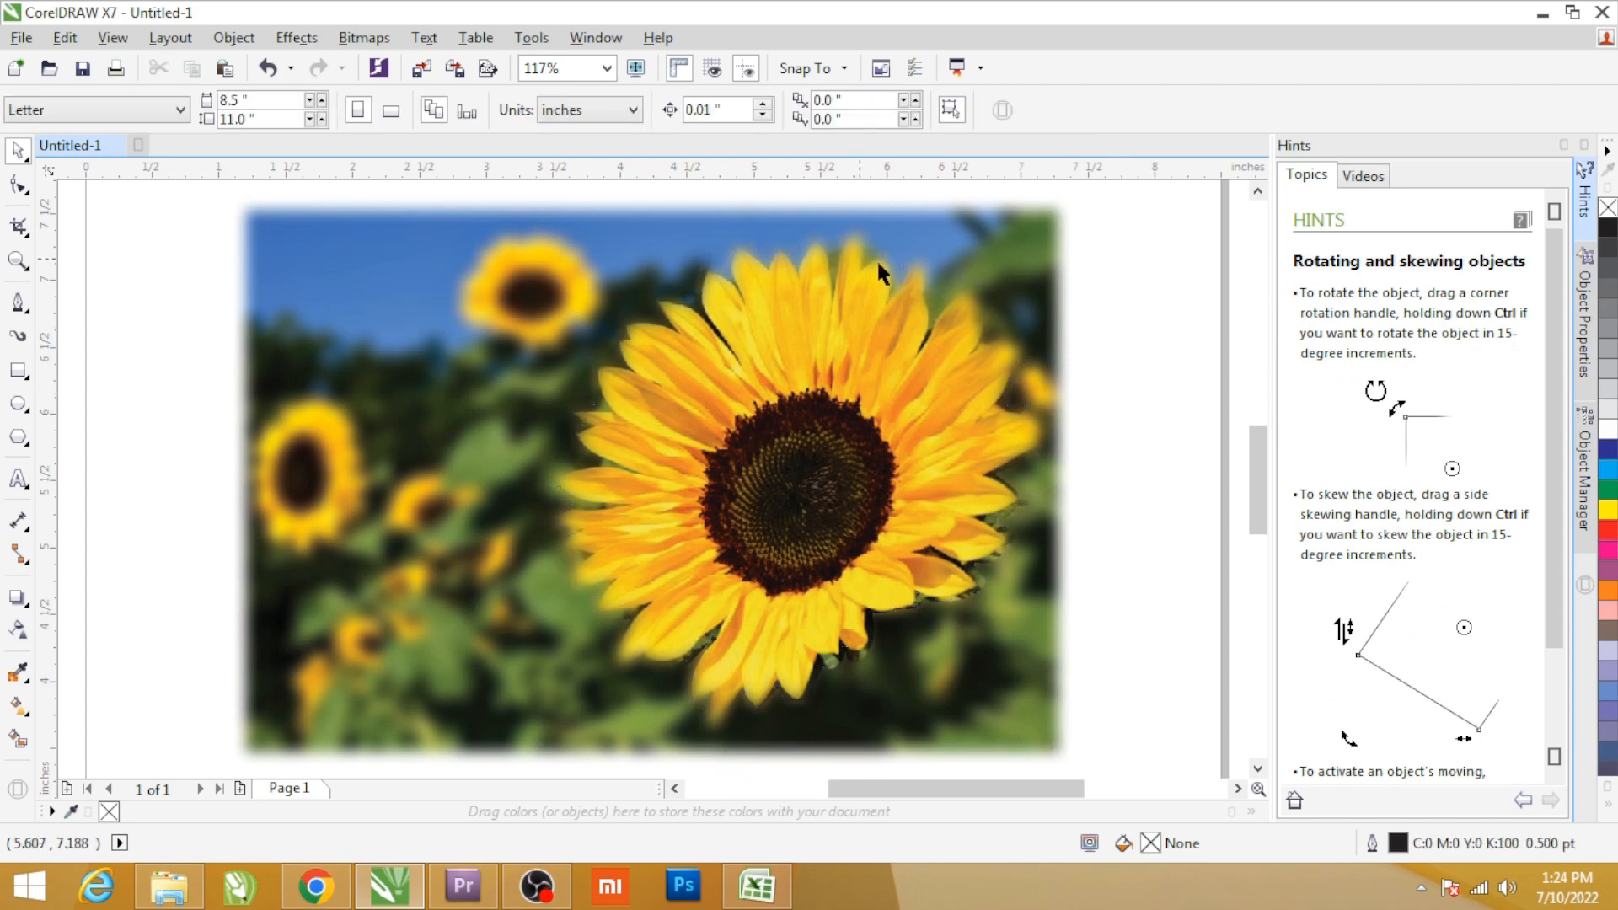
Reopen the flower's PowerClip and convert the faded image to a 150 dpi CMYK bitmap with a transparent background.
{"action": "left_click", "coordinate": [896, 551]}
{"action": "left_click", "coordinate": [897, 558], "text": "ctrl"}
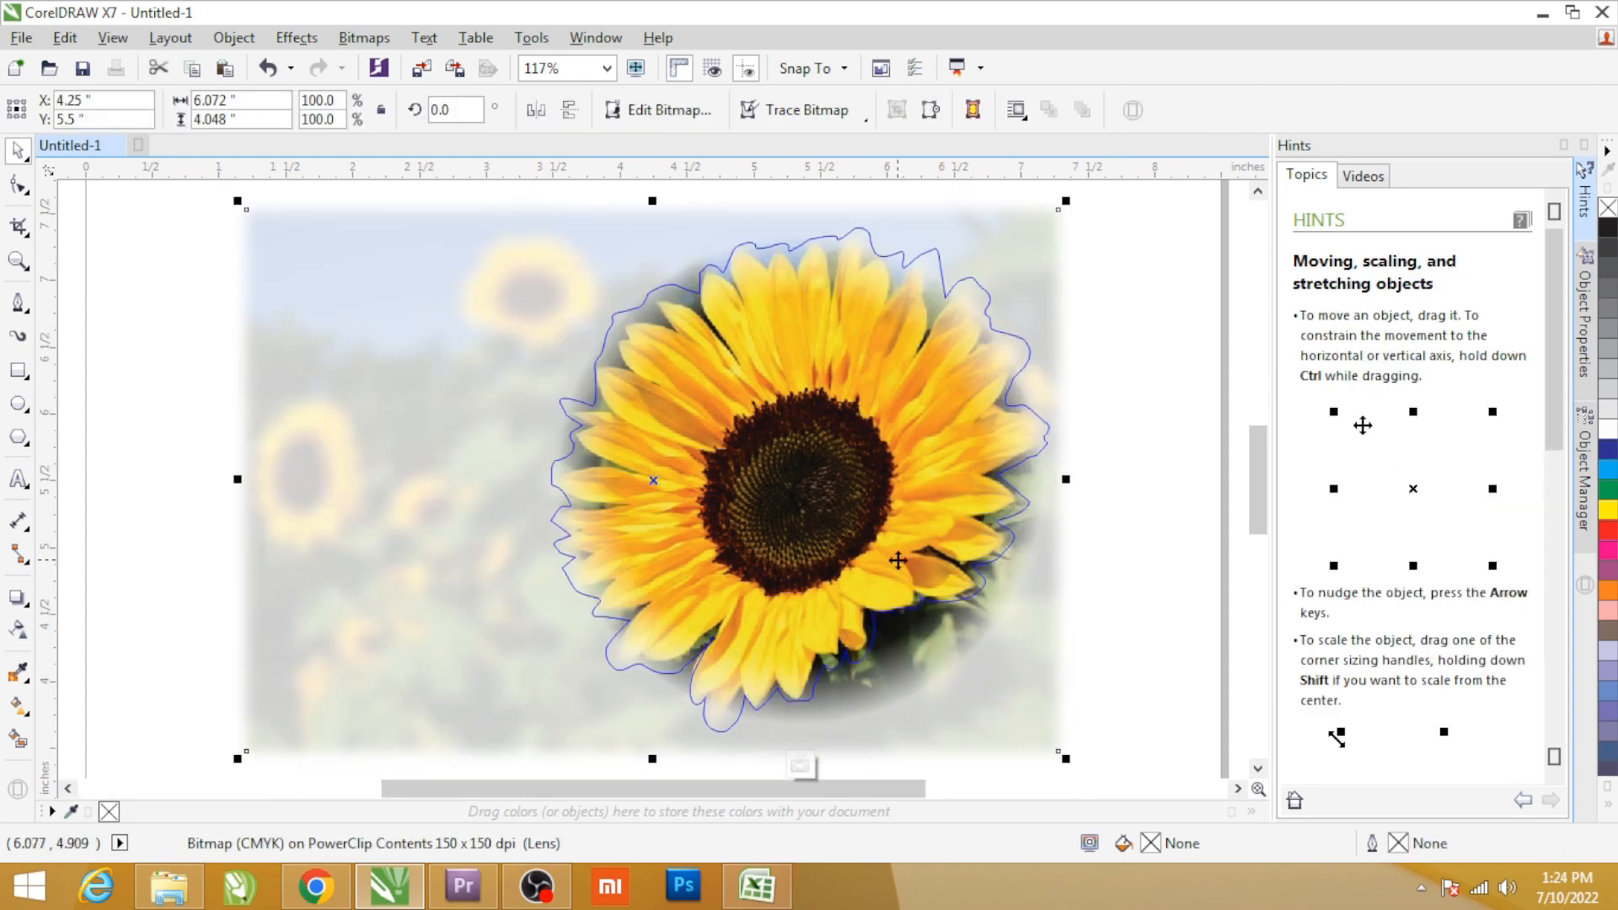
{"action": "key", "text": "alt+b"}
{"action": "key", "text": "c"}
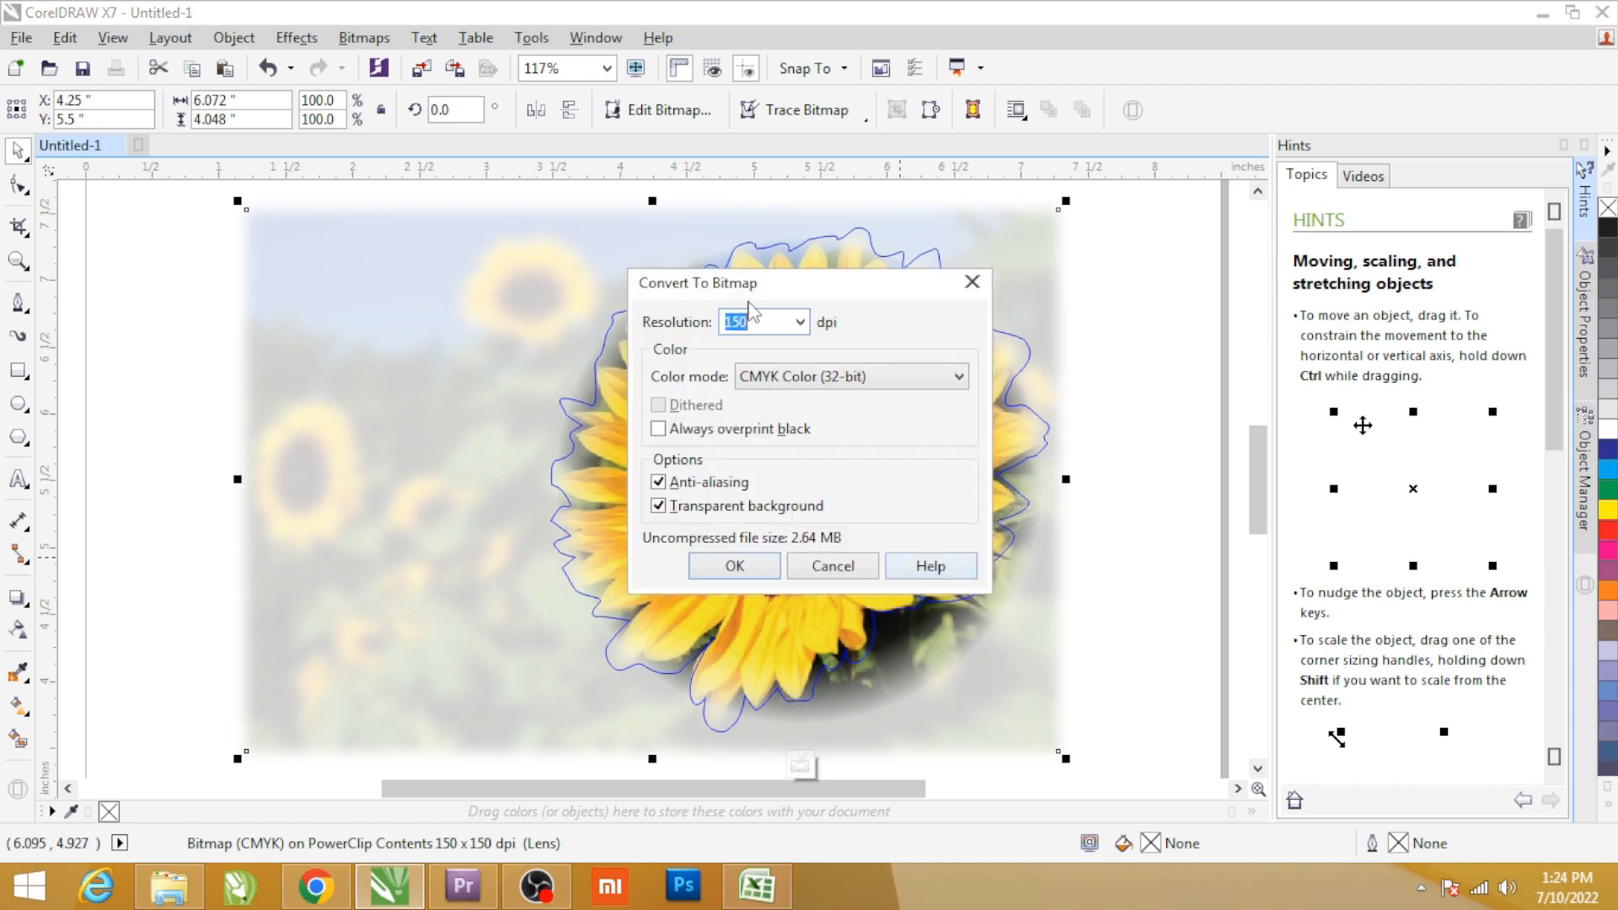
{"action": "left_click", "coordinate": [735, 566]}
Apply a second elliptical fountain transparency to the converted bitmap and move its centre onto the flower's dark disc.
{"action": "left_click", "coordinate": [17, 629]}
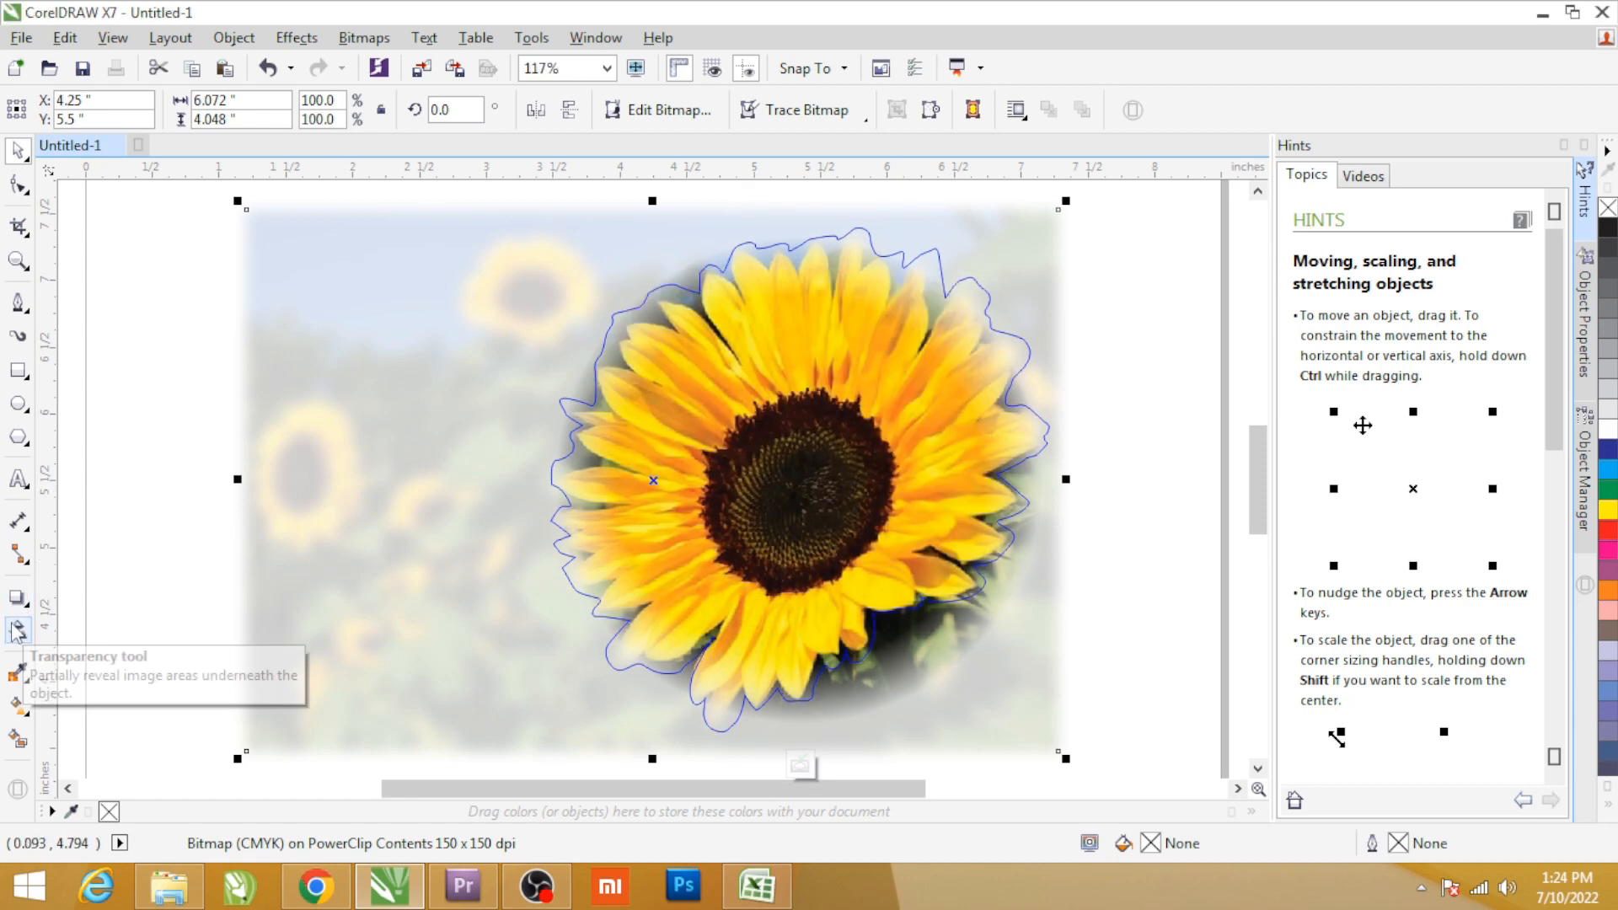
{"action": "left_click", "coordinate": [84, 111]}
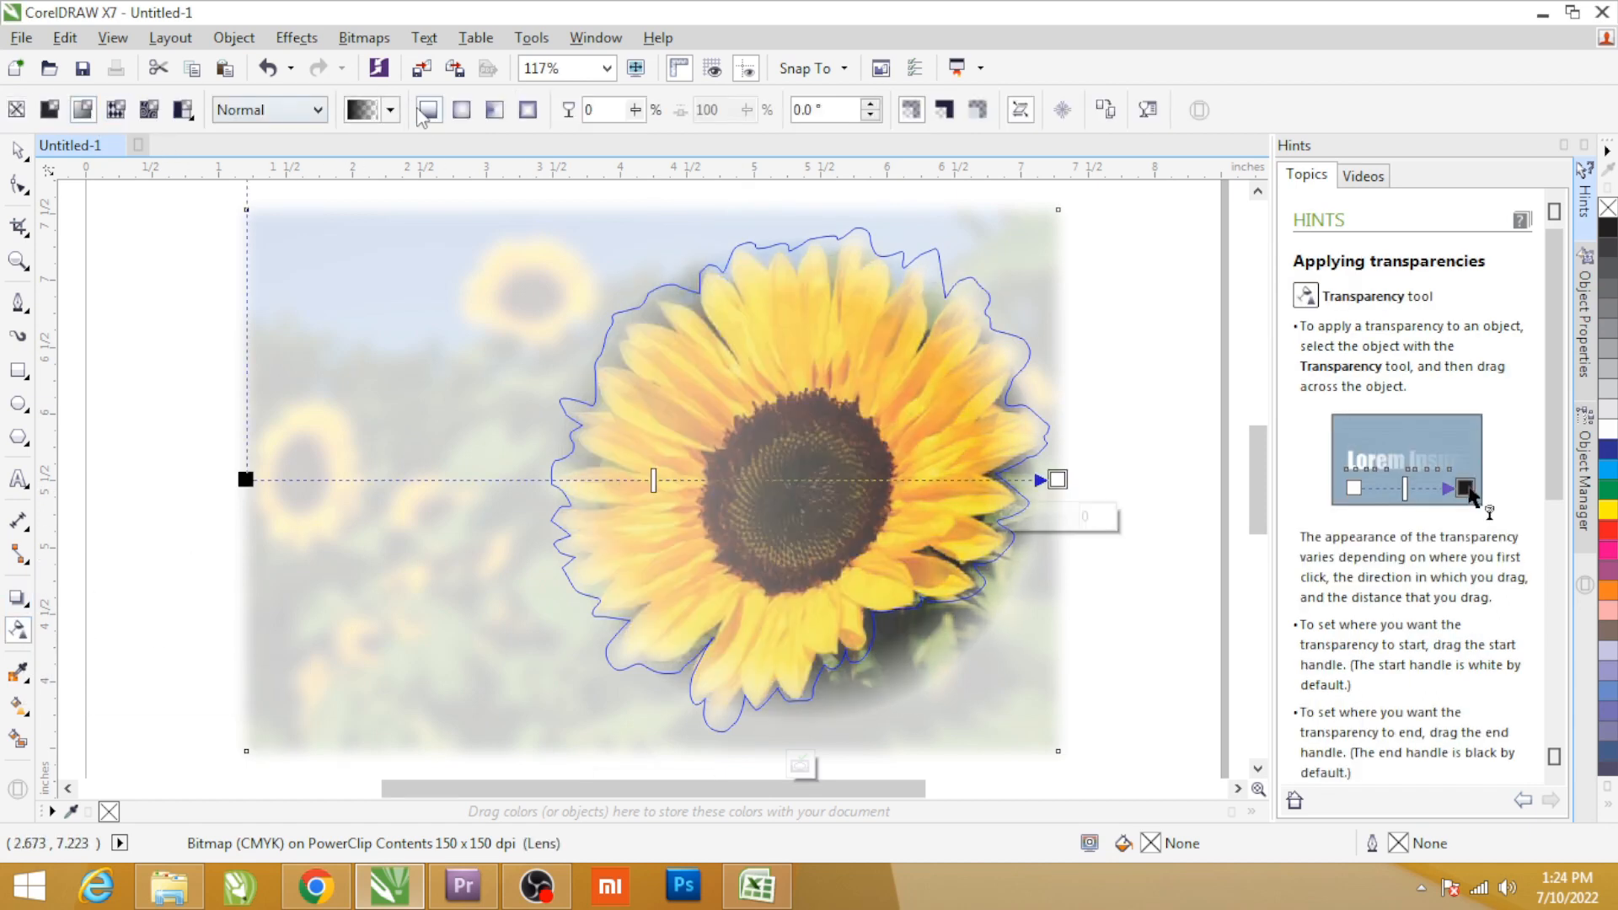
{"action": "left_click", "coordinate": [461, 111]}
{"action": "left_click_drag", "start_coordinate": [652, 480], "coordinate": [672, 487]}
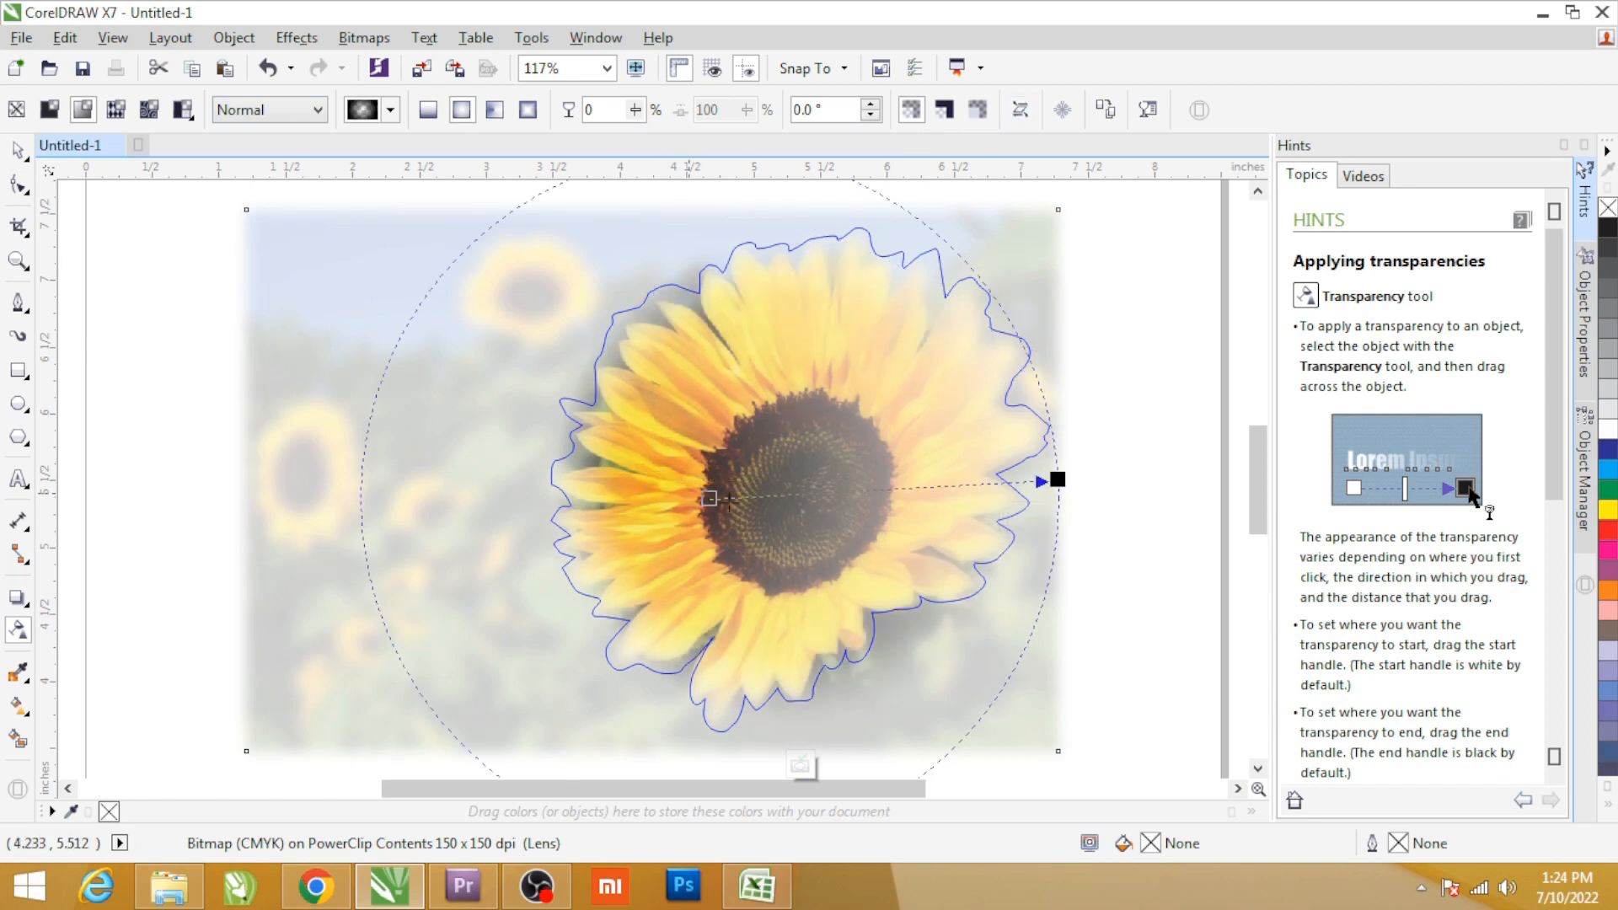
{"action": "left_click_drag", "start_coordinate": [830, 495], "coordinate": [823, 487]}
Add an intermediate node with 0% transparency near the outer edge of the elliptical gradient, plus another node just beyond it.
{"action": "double_click", "coordinate": [1011, 483]}
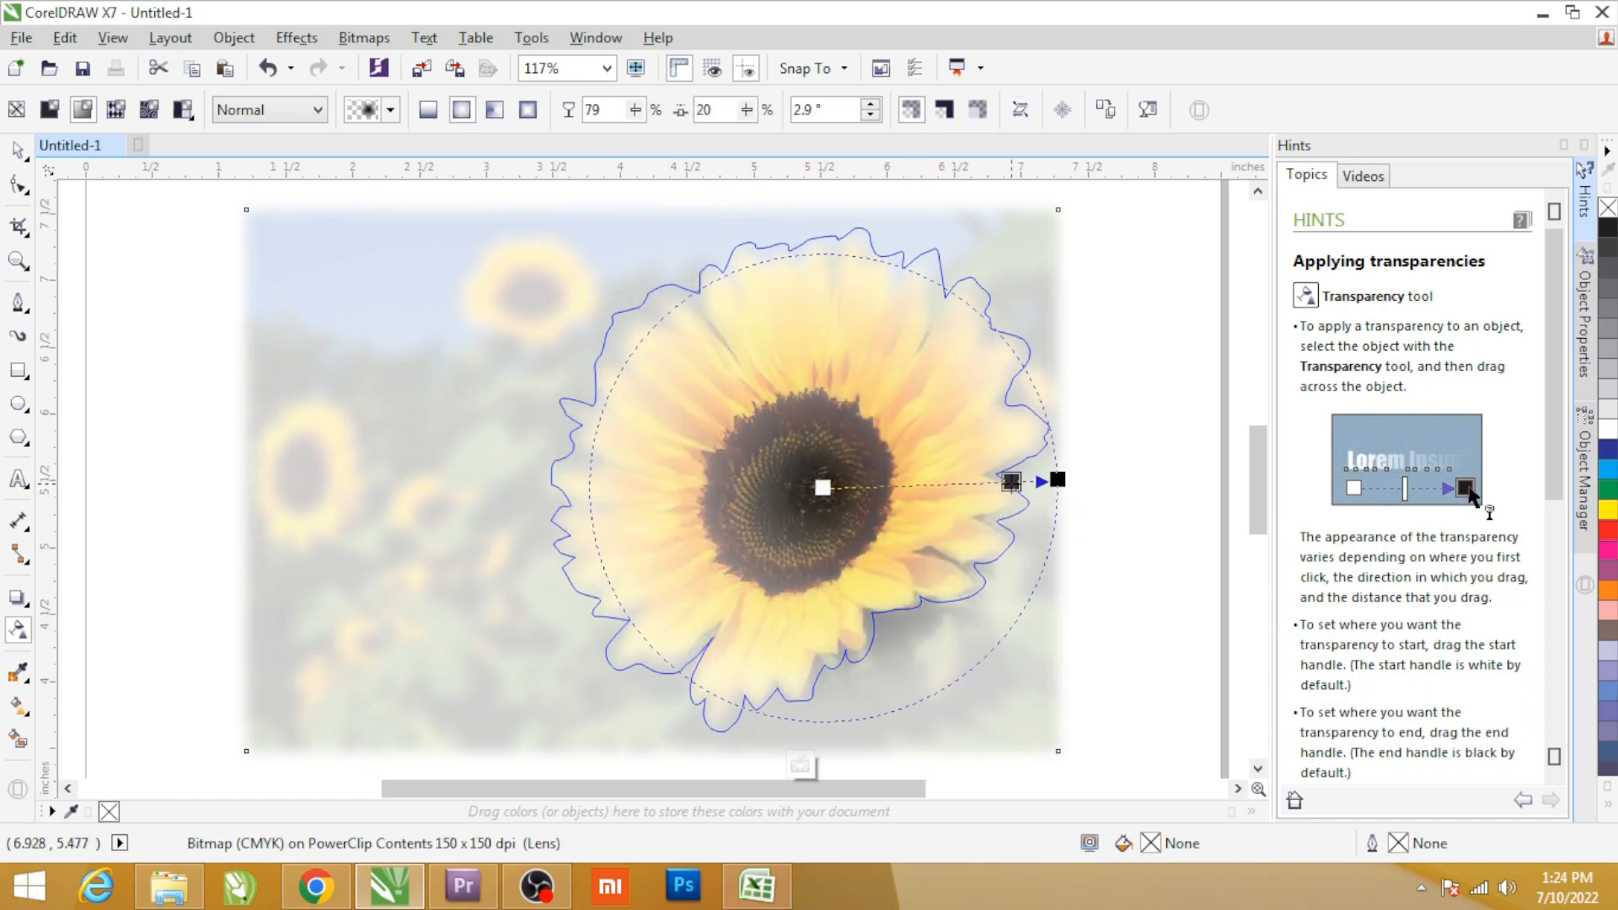
{"action": "left_click_drag", "start_coordinate": [1011, 523], "coordinate": [963, 523]}
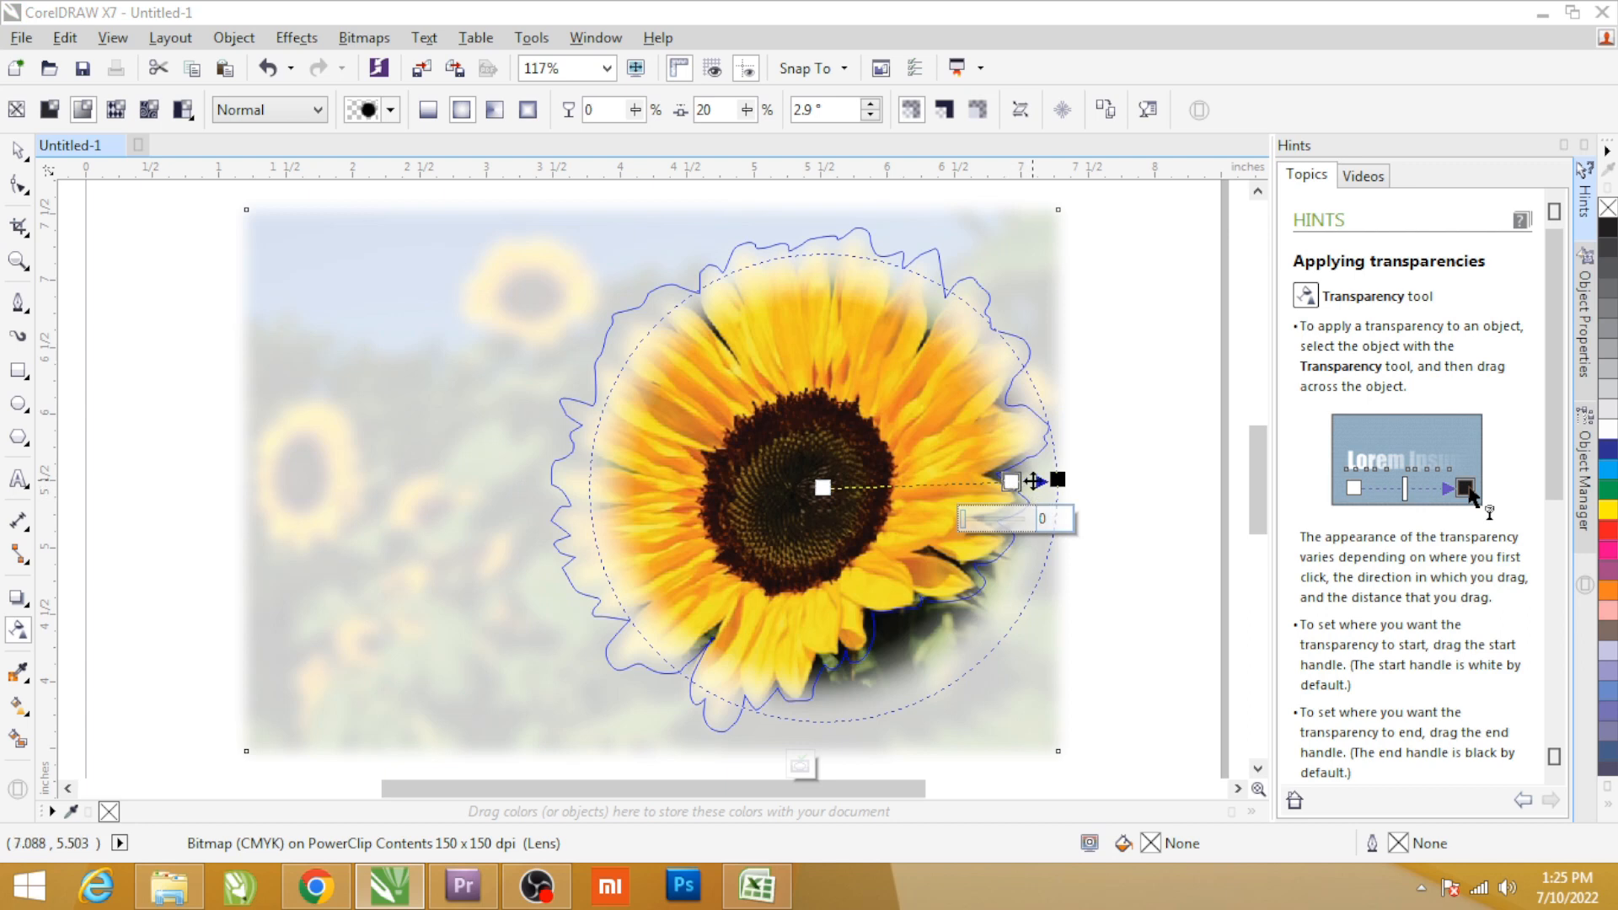
{"action": "double_click", "coordinate": [1032, 481]}
Shift the elliptical transparency's centre to the flower's upper-left petals and its outer edge below the flower to fade the lower petals.
{"action": "left_click_drag", "start_coordinate": [1014, 522], "coordinate": [889, 653]}
{"action": "left_click_drag", "start_coordinate": [822, 487], "coordinate": [722, 289]}
{"action": "left_click_drag", "start_coordinate": [897, 671], "coordinate": [905, 706]}
{"action": "key", "text": "space"}
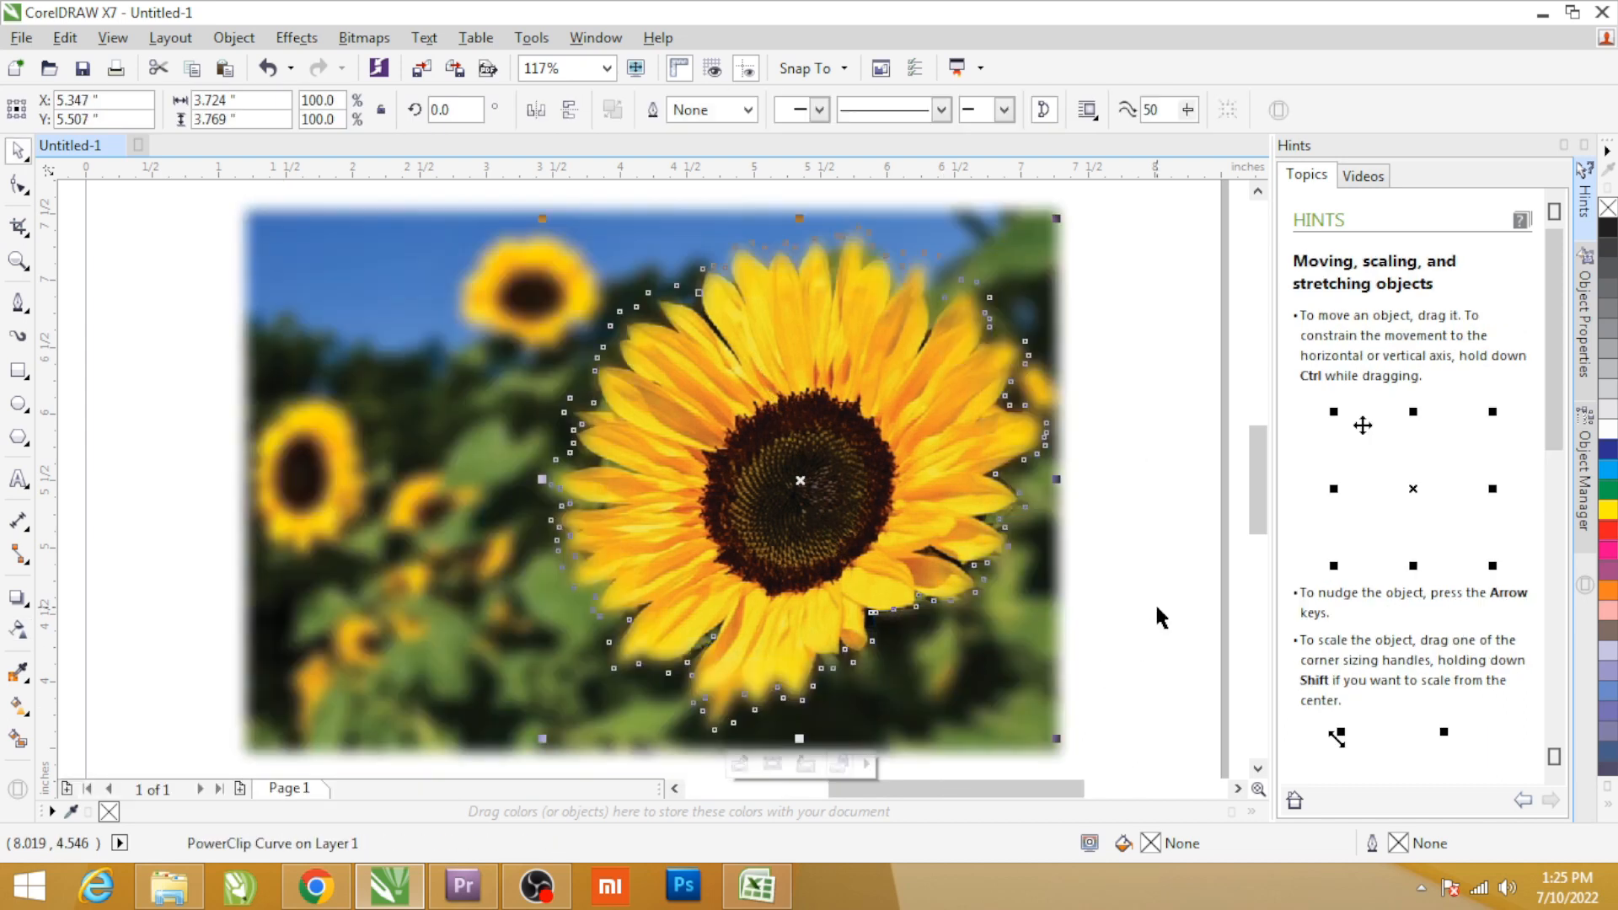
Finish editing the PowerClip contents and deselect everything on the page.
{"action": "left_click", "coordinate": [1155, 602]}
{"action": "left_click", "coordinate": [756, 528]}
{"action": "left_click", "coordinate": [484, 396], "text": "shift"}
{"action": "left_click", "coordinate": [1129, 322]}
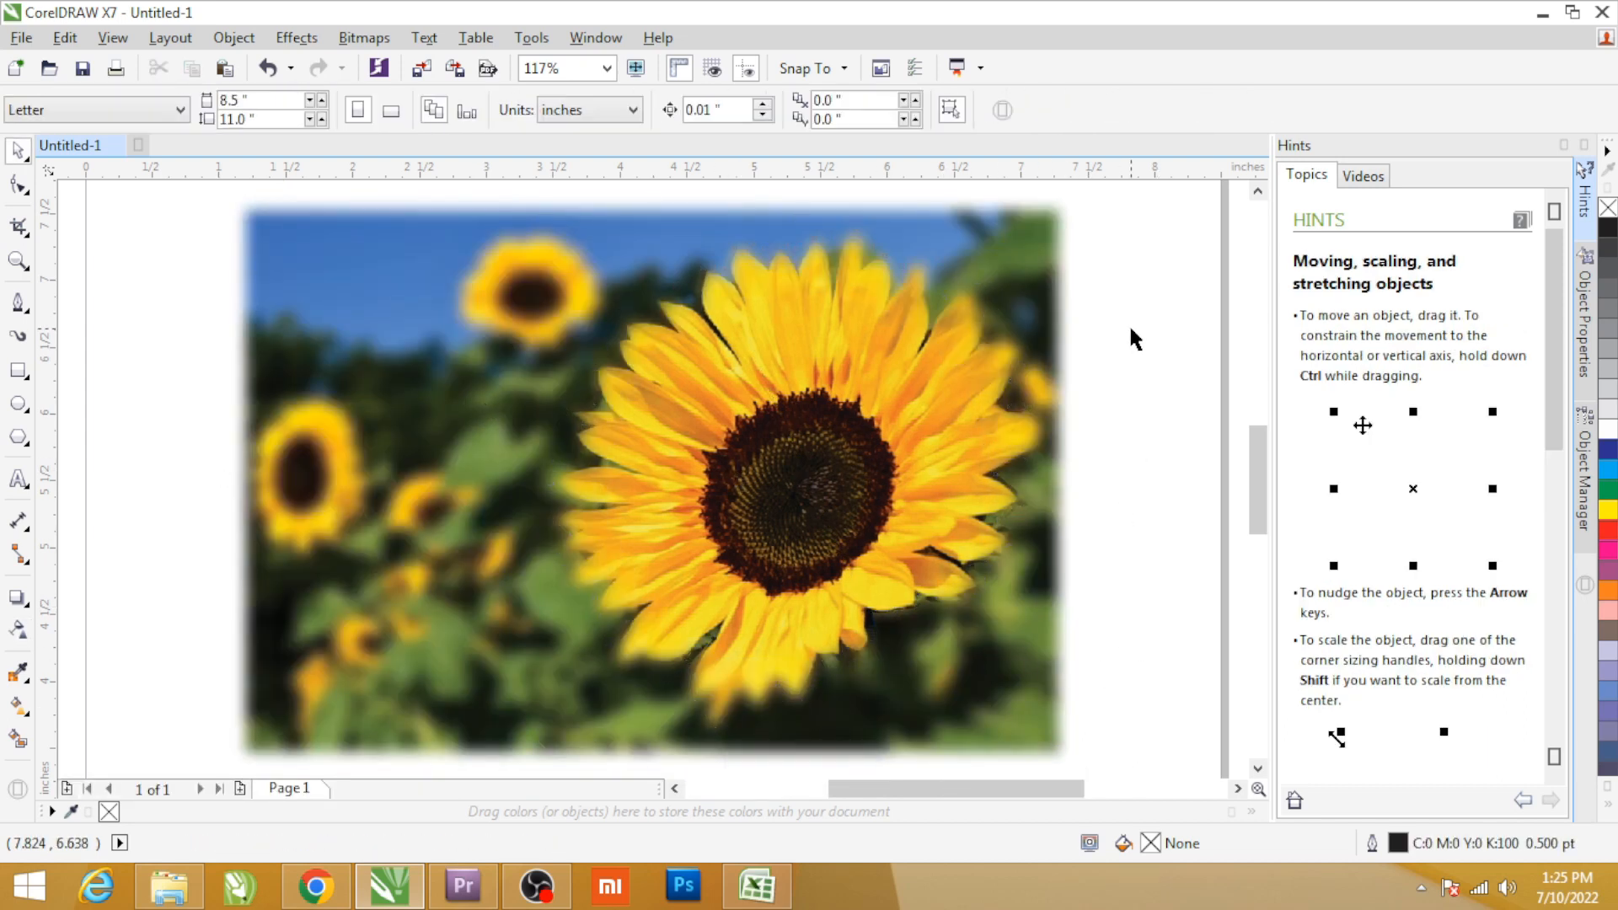
{"action": "left_click", "coordinate": [907, 406]}
{"action": "key", "text": "Delete"}
{"action": "key", "text": "ctrl+z"}
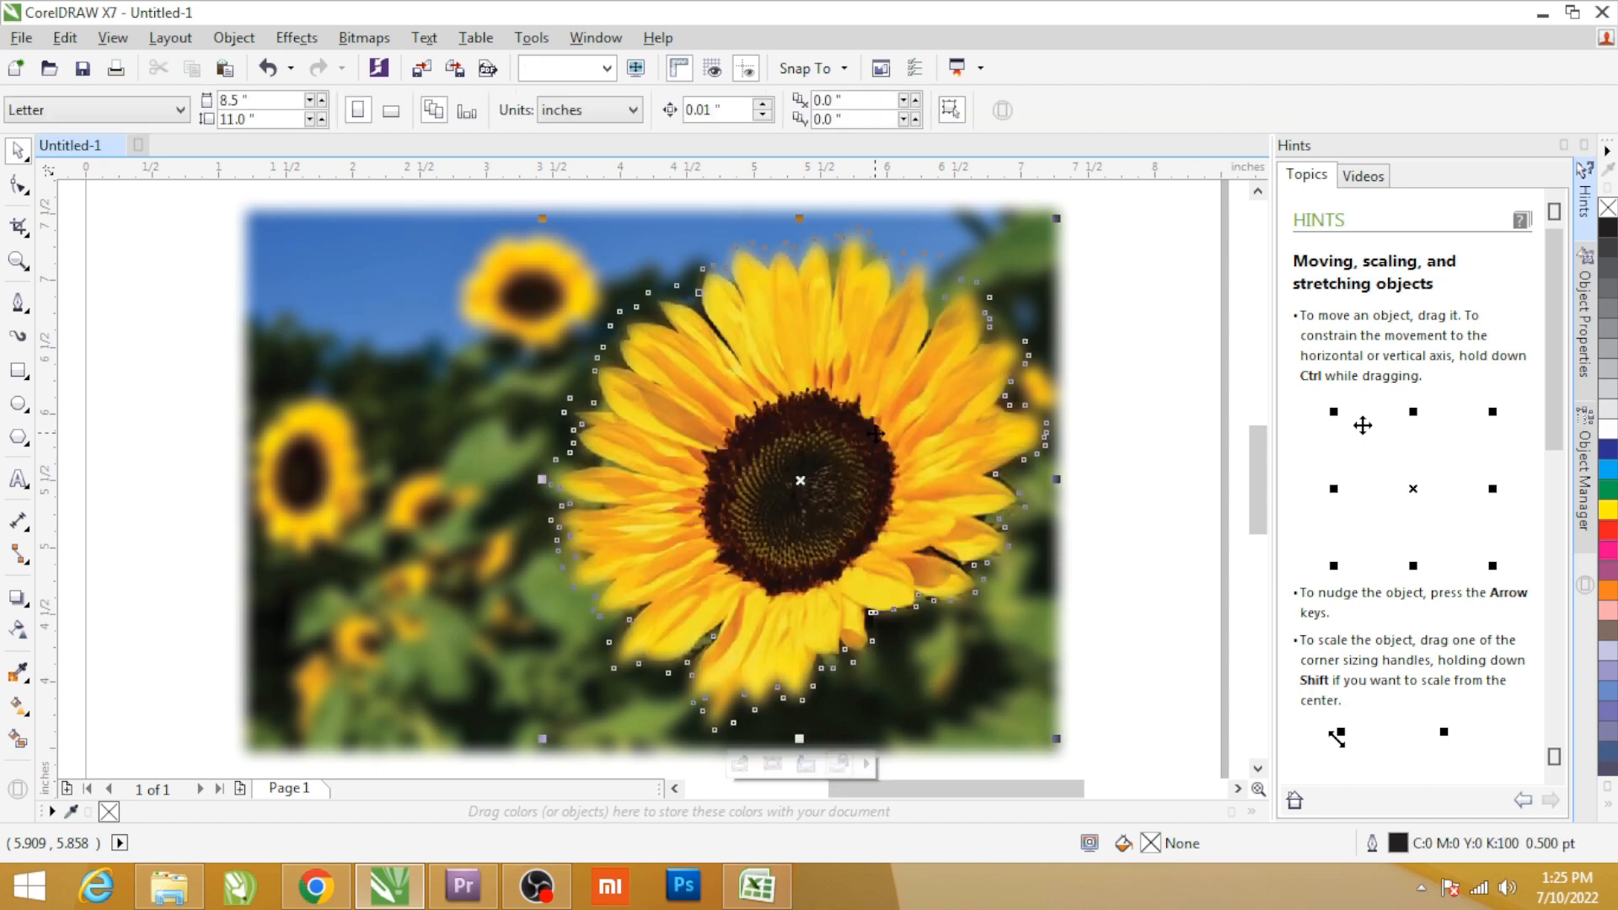
Place a copy of the original sunflower photo over the focus image and scale it to 61.8%.
{"action": "left_click", "coordinate": [1176, 435]}
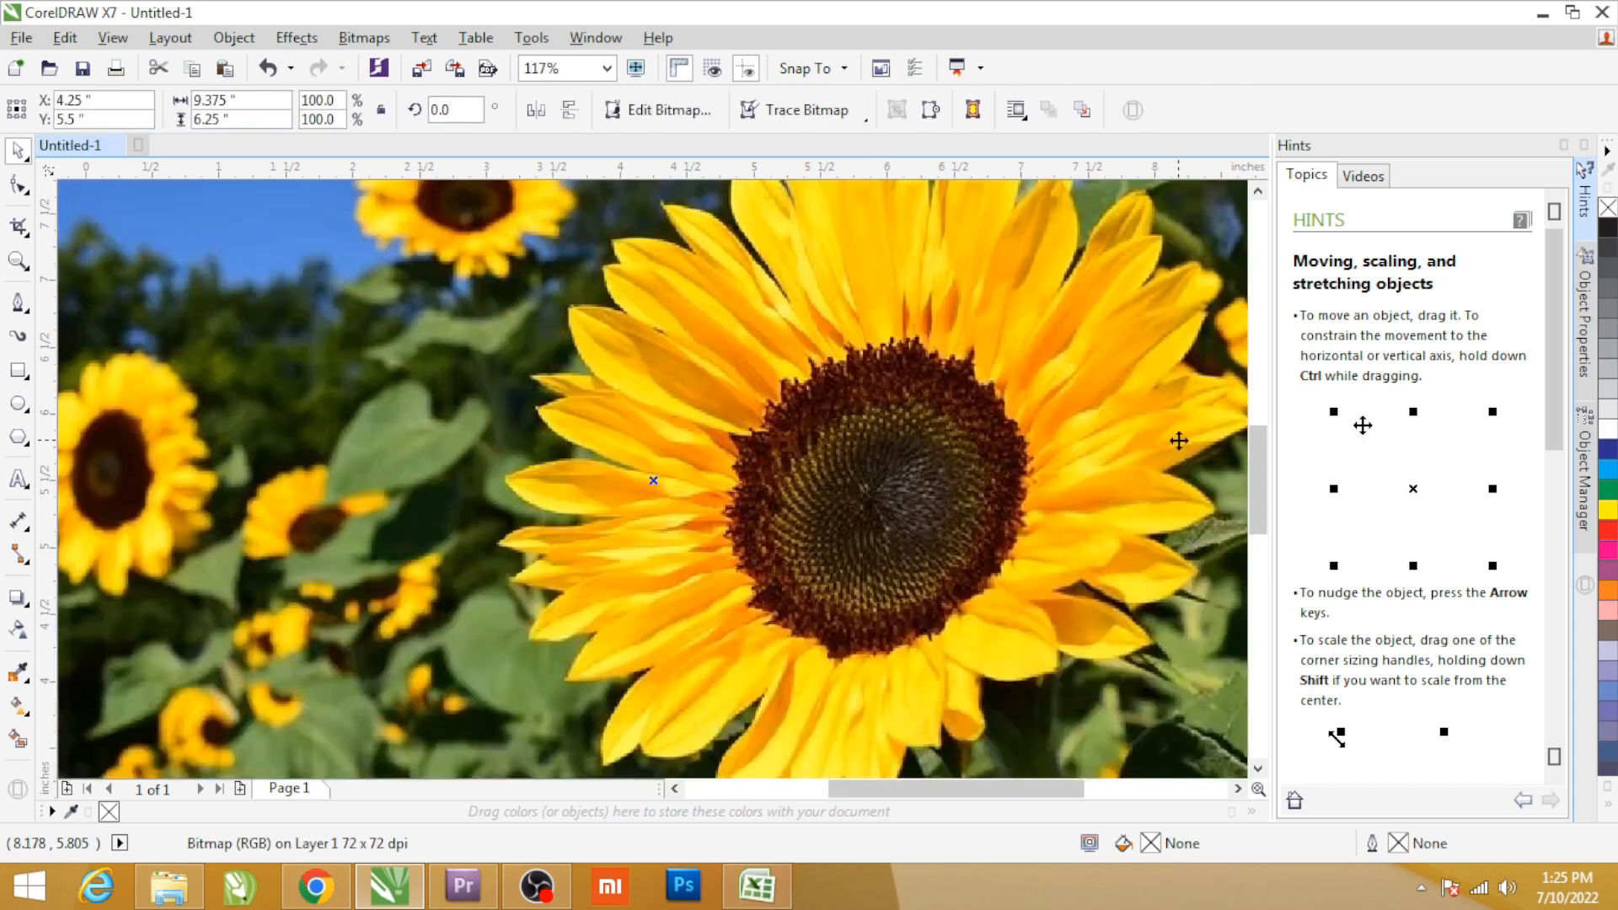
{"action": "scroll", "coordinate": [896, 358], "scroll_direction": "down", "scroll_amount": 5}
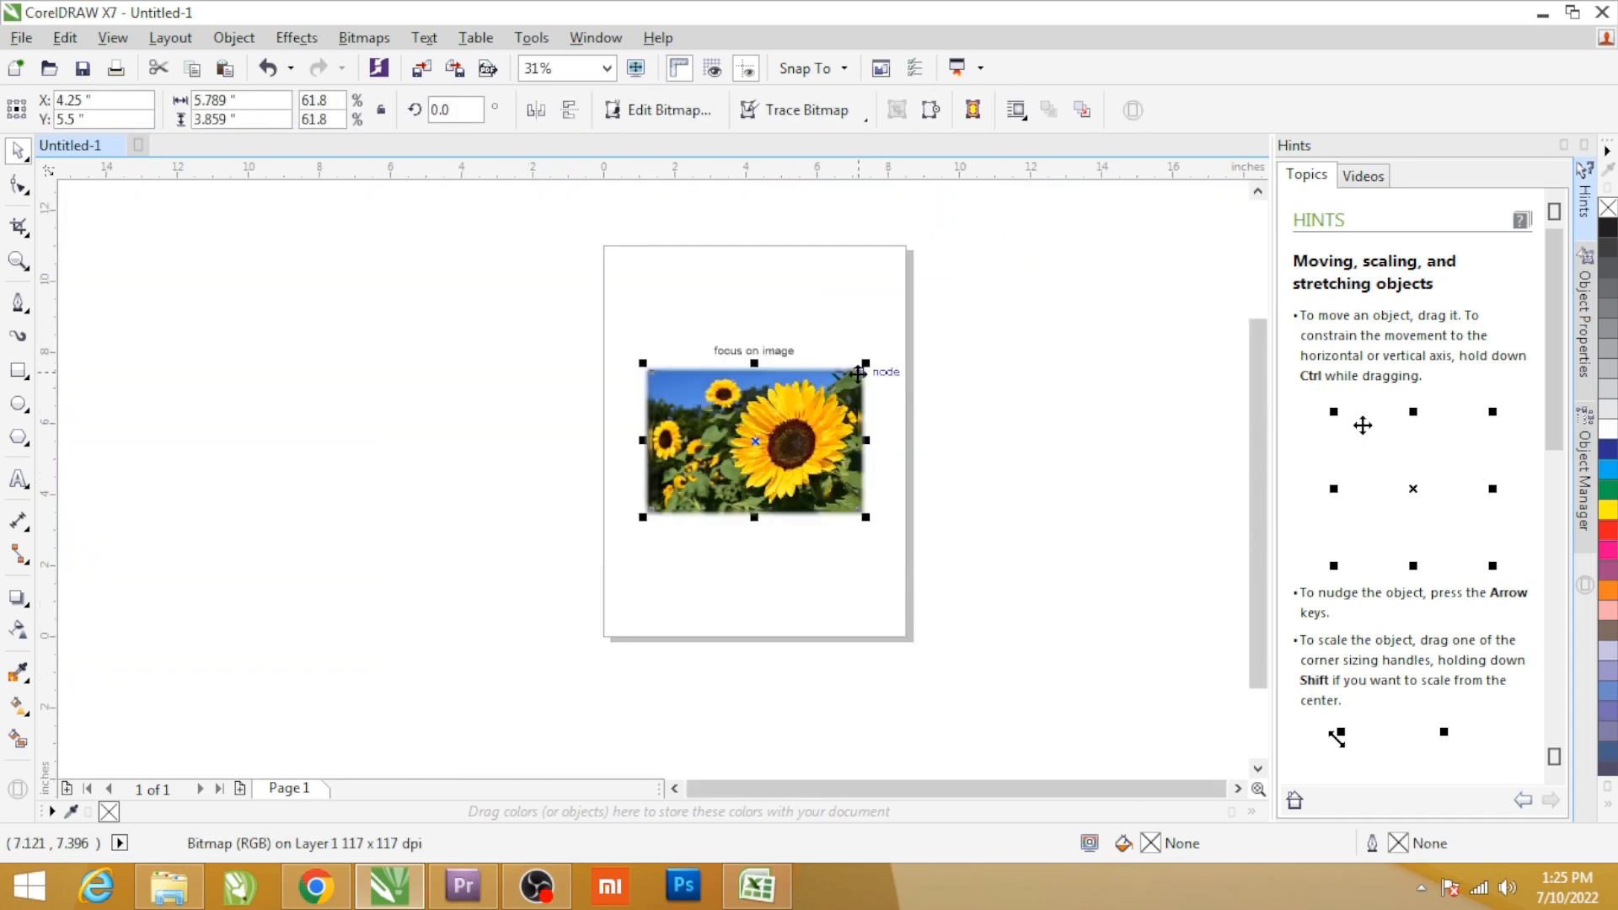
{"action": "scroll", "coordinate": [881, 358], "scroll_direction": "up", "scroll_amount": 5}
{"action": "left_click_drag", "start_coordinate": [876, 361], "coordinate": [873, 352]}
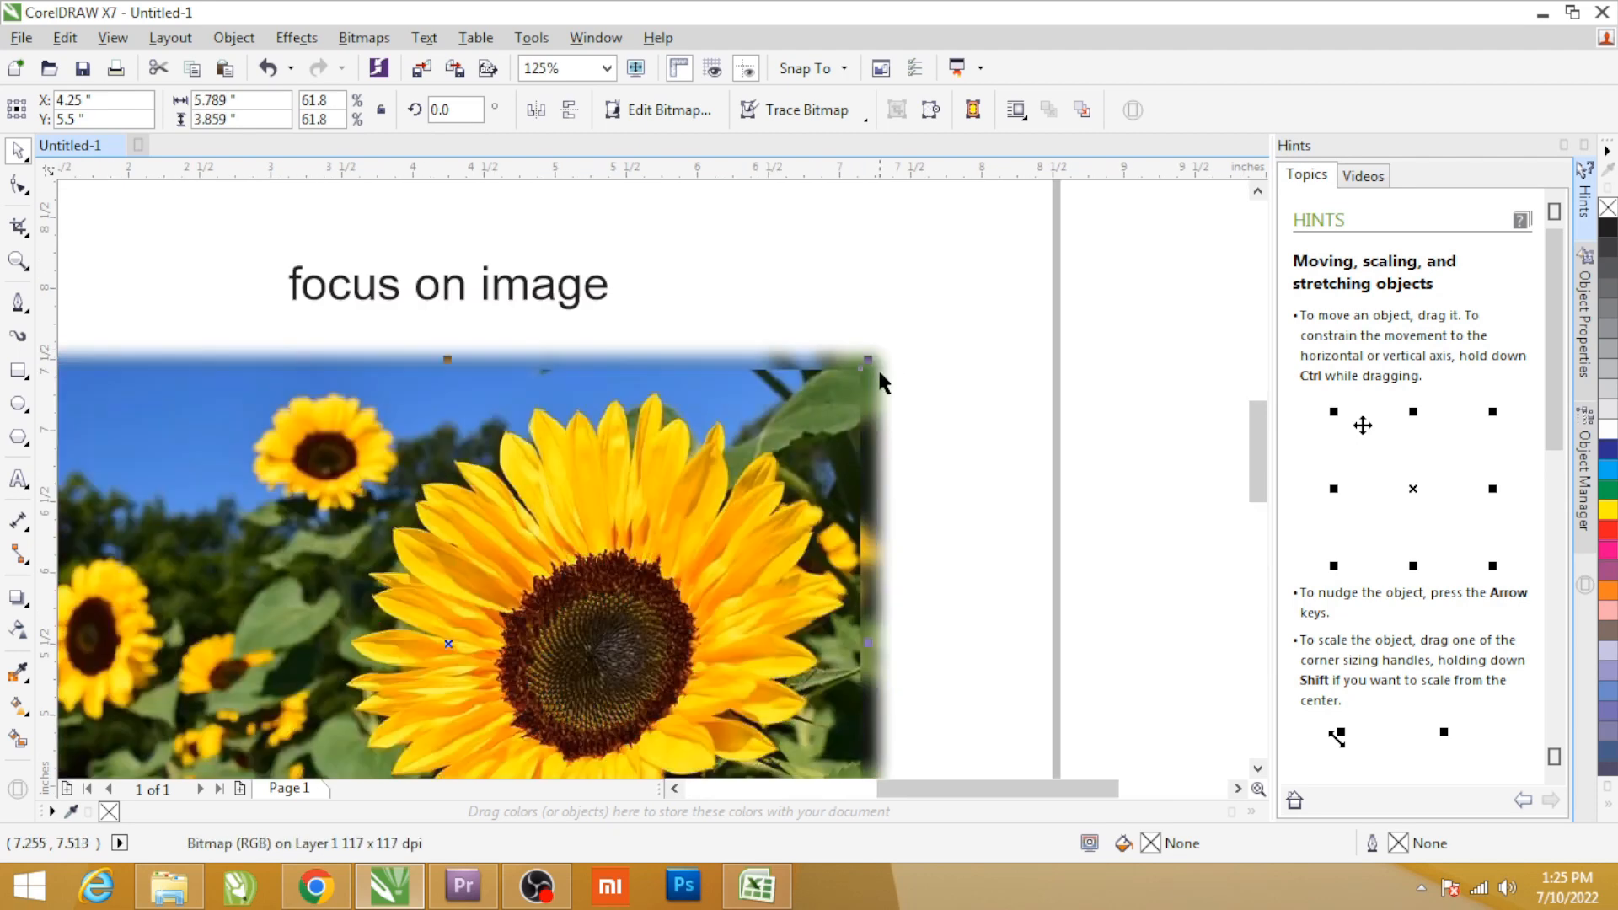
{"action": "scroll", "coordinate": [908, 419], "scroll_direction": "down", "scroll_amount": 2}
{"action": "key", "text": "shift+F9"}
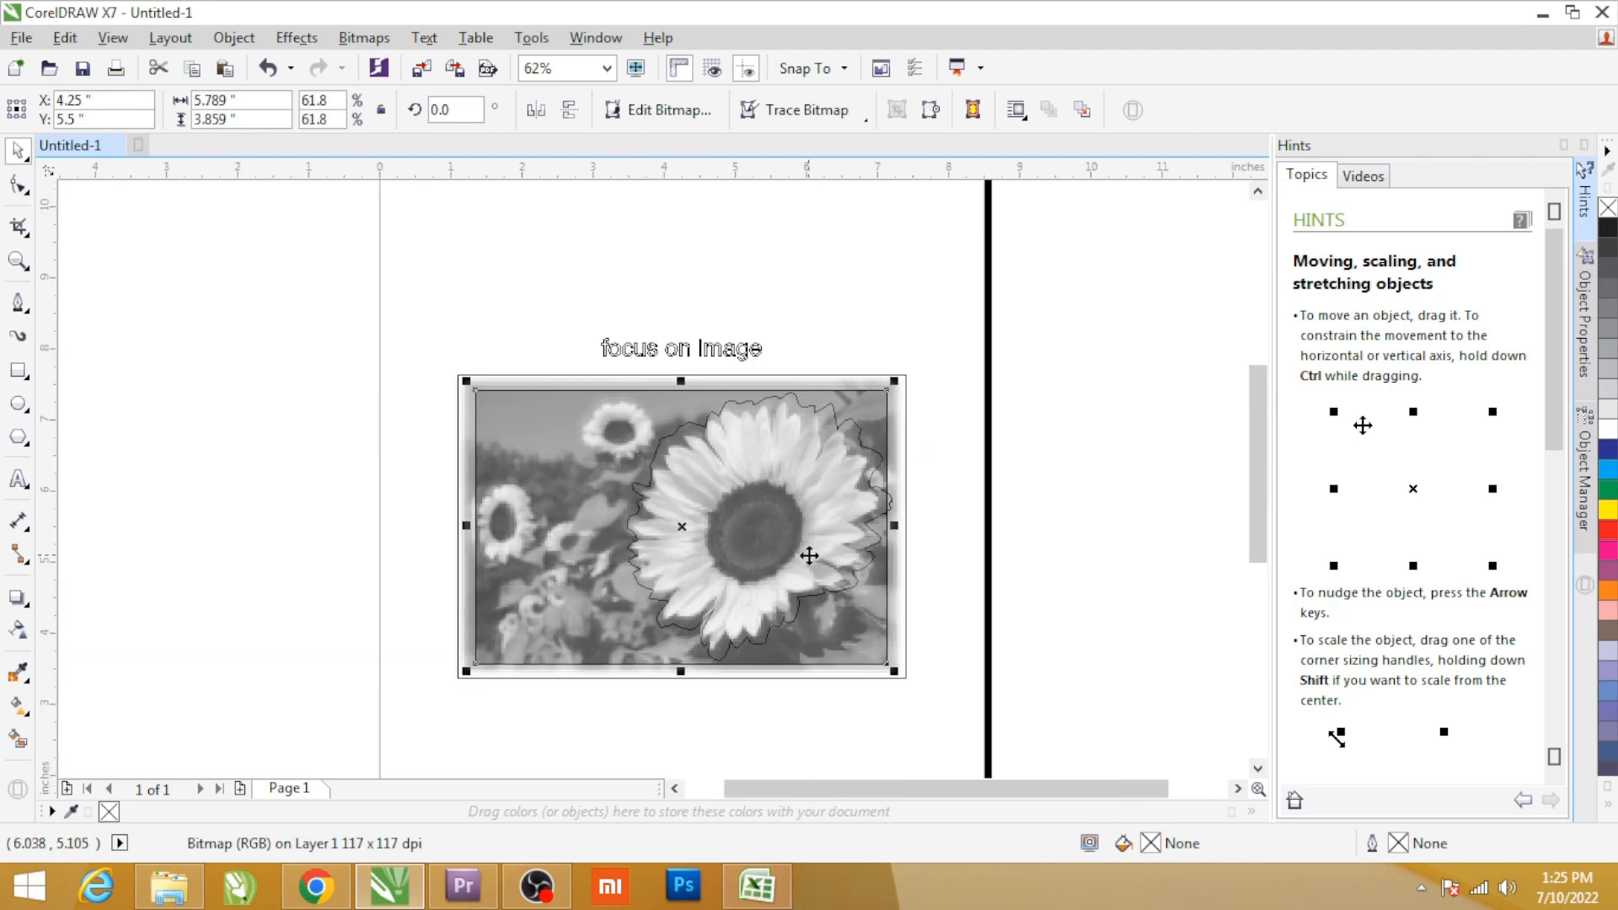
{"action": "key", "text": "shift+F9"}
{"action": "key", "text": "ctrl+z"}
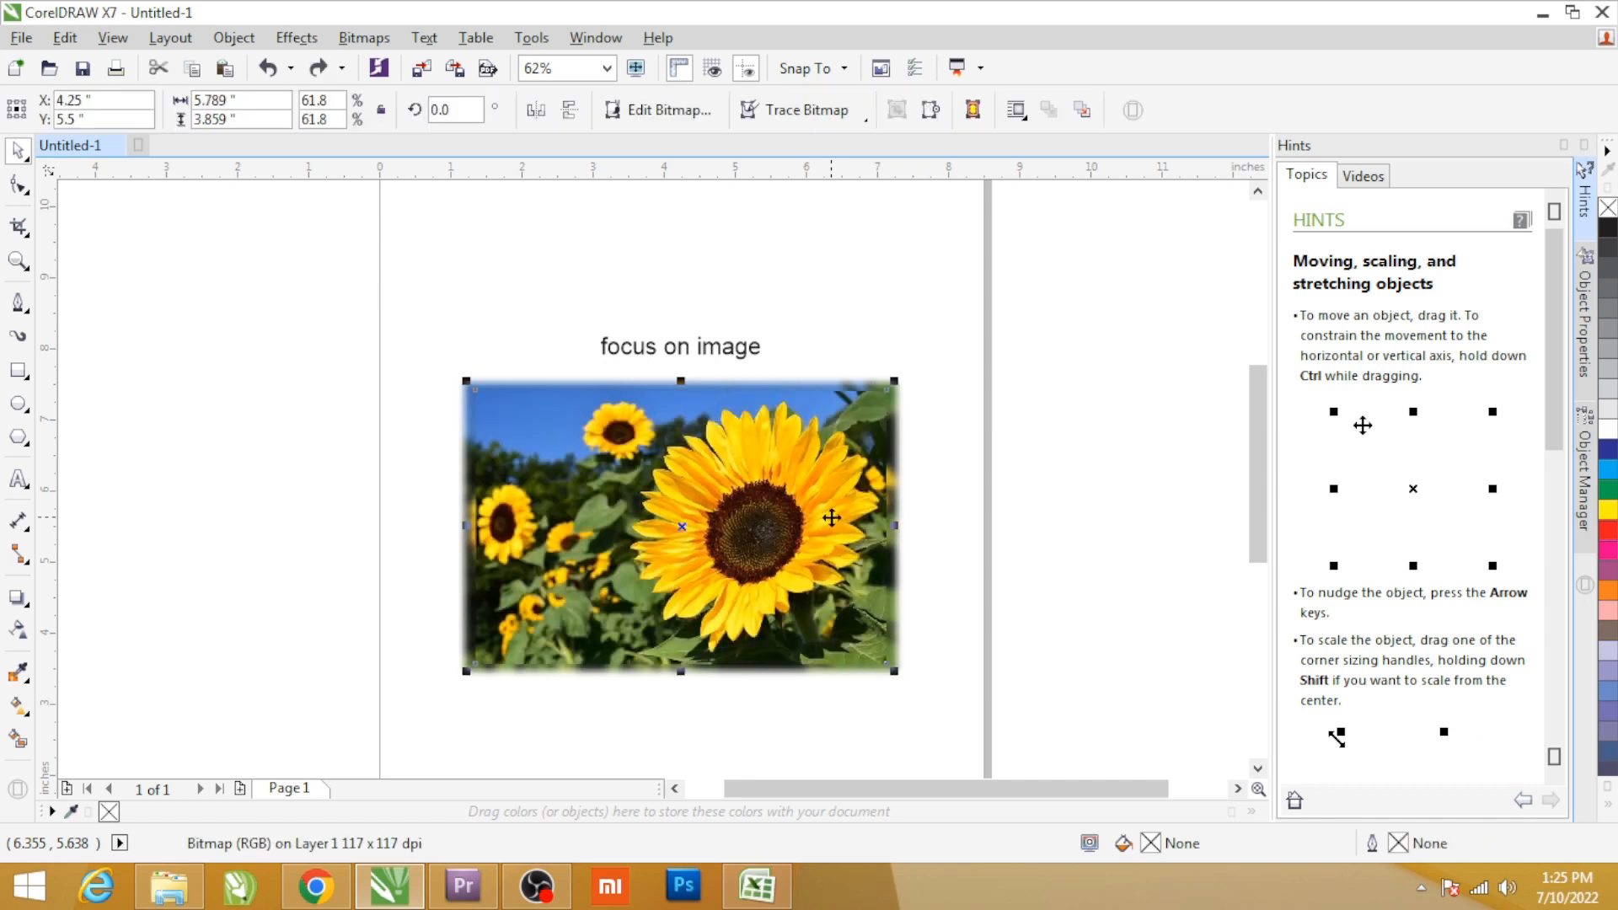
{"action": "key", "text": "Delete"}
{"action": "key", "text": "ctrl+z"}
{"action": "key", "text": "Delete"}
{"action": "left_click_drag", "start_coordinate": [433, 335], "coordinate": [1000, 740]}
{"action": "key", "text": "ctrl+z"}
Move the original photo to the left of the focus image and preview both pictures full screen.
{"action": "left_click_drag", "start_coordinate": [733, 552], "coordinate": [276, 544]}
{"action": "left_click_drag", "start_coordinate": [992, 327], "coordinate": [425, 740]}
{"action": "key", "text": "shift+F2"}
{"action": "left_click", "coordinate": [621, 205]}
{"action": "key", "text": "F9"}
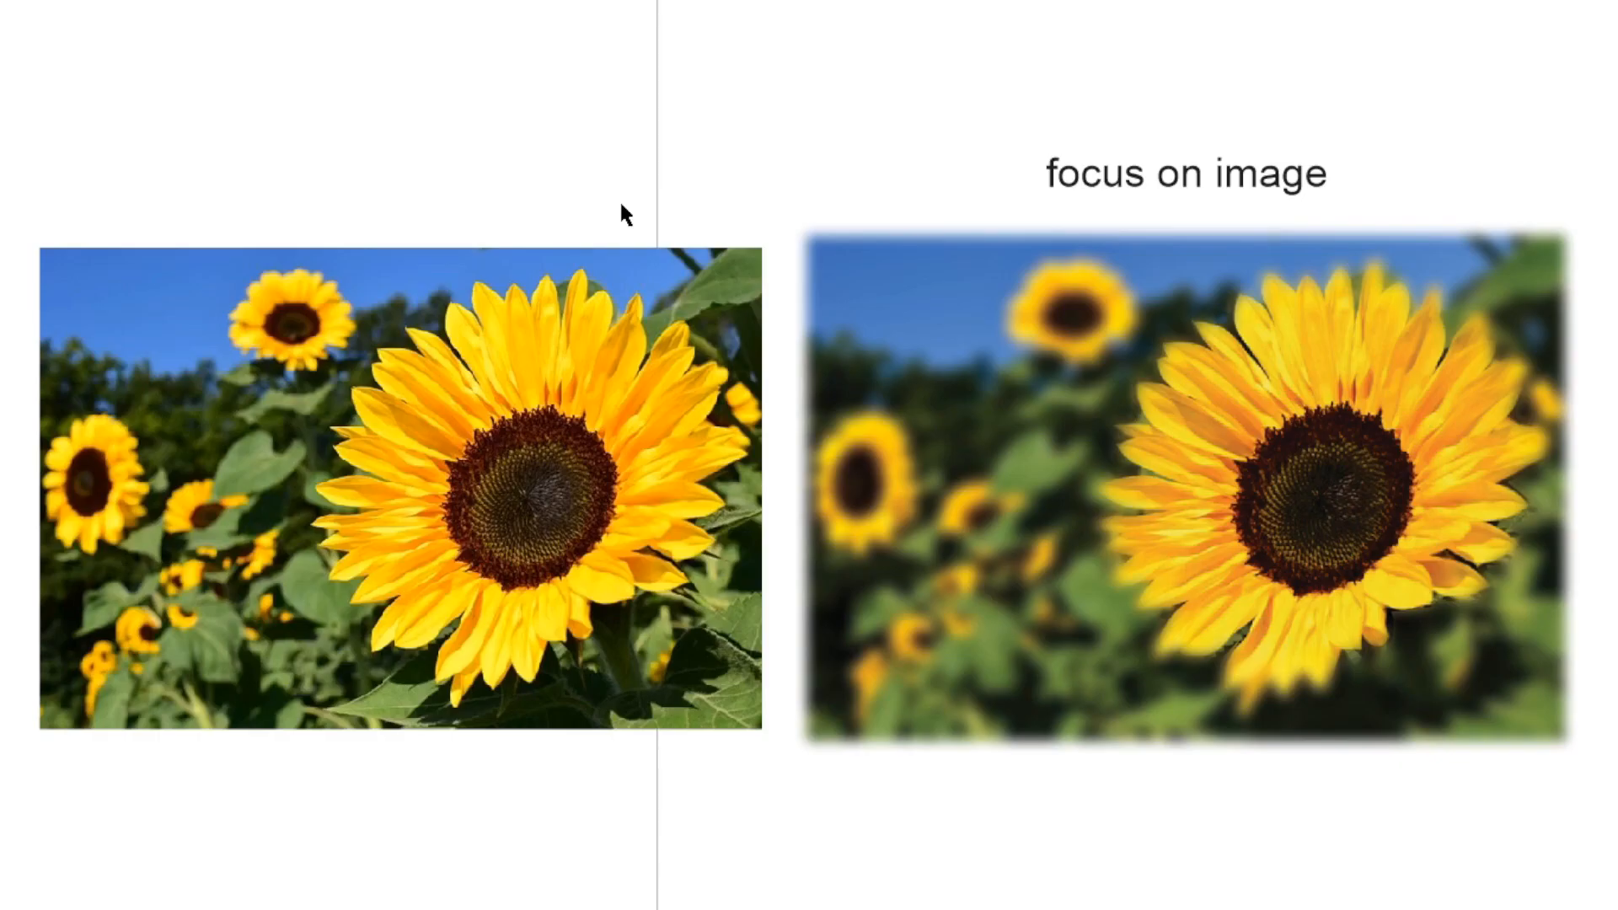